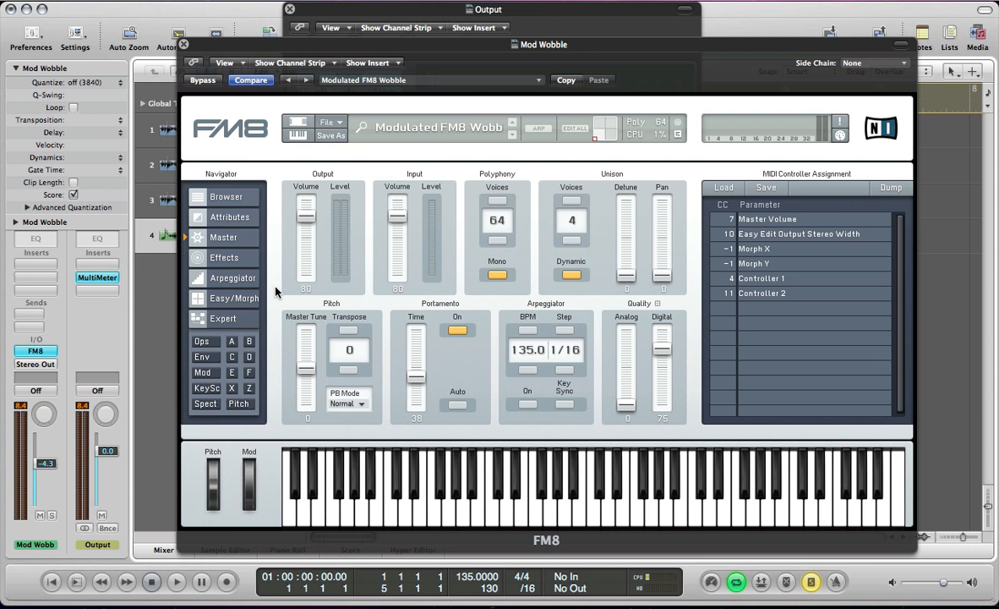
Start a new sound and open the expert operator settings.
{"action": "left_click", "coordinate": [326, 129]}
{"action": "left_click", "coordinate": [333, 125]}
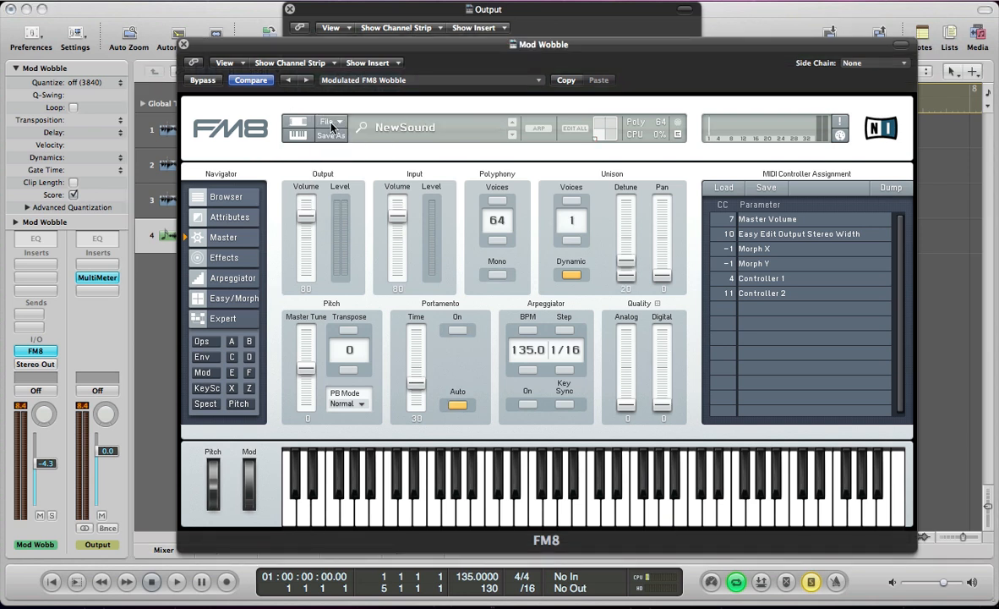
{"action": "left_click", "coordinate": [207, 342]}
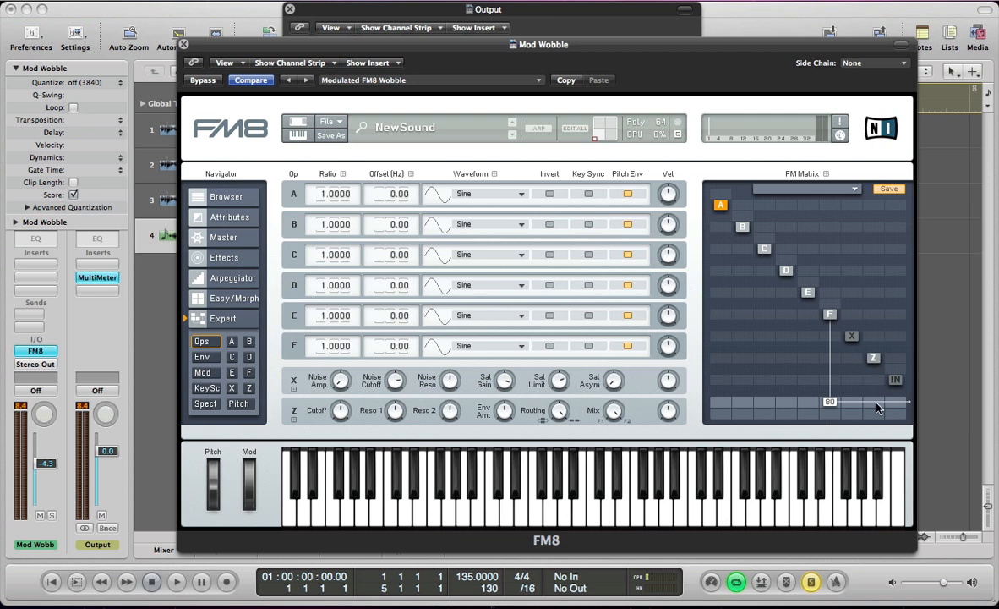
Send filter Z to the output at 48 and route operator F into Z at 100 instead of directly to the output.
{"action": "left_click_drag", "start_coordinate": [876, 403], "coordinate": [877, 374]}
{"action": "right_click", "coordinate": [829, 401]}
{"action": "left_click_drag", "start_coordinate": [830, 361], "coordinate": [819, 206]}
Set operator F to a Sawtooth waveform with a ratio of 0.5 and enable its Key Sync.
{"action": "left_click", "coordinate": [462, 346]}
{"action": "left_click", "coordinate": [467, 182]}
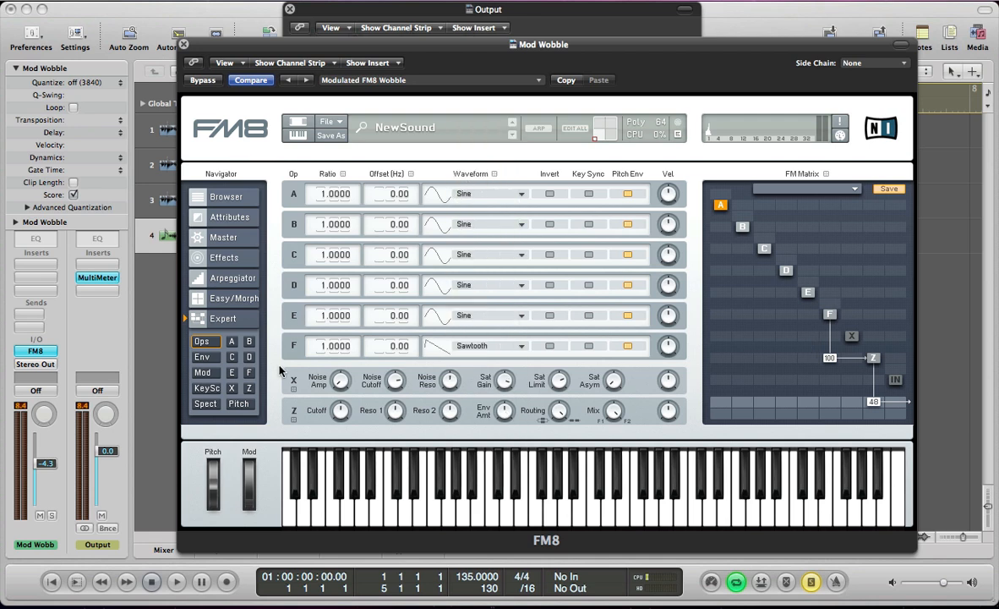
{"action": "key", "text": "Return"}
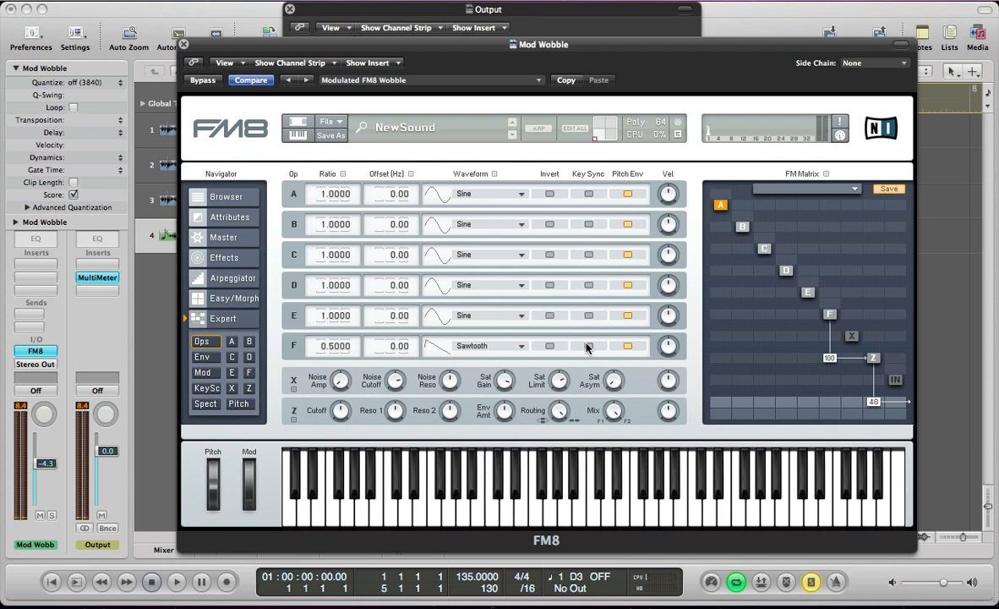
{"action": "left_click", "coordinate": [588, 346]}
Route operator E into Z at 77 and give it the 1+2+3 Saw waveform, a 0.5 ratio and Key Sync.
{"action": "left_click_drag", "start_coordinate": [801, 357], "coordinate": [802, 309]}
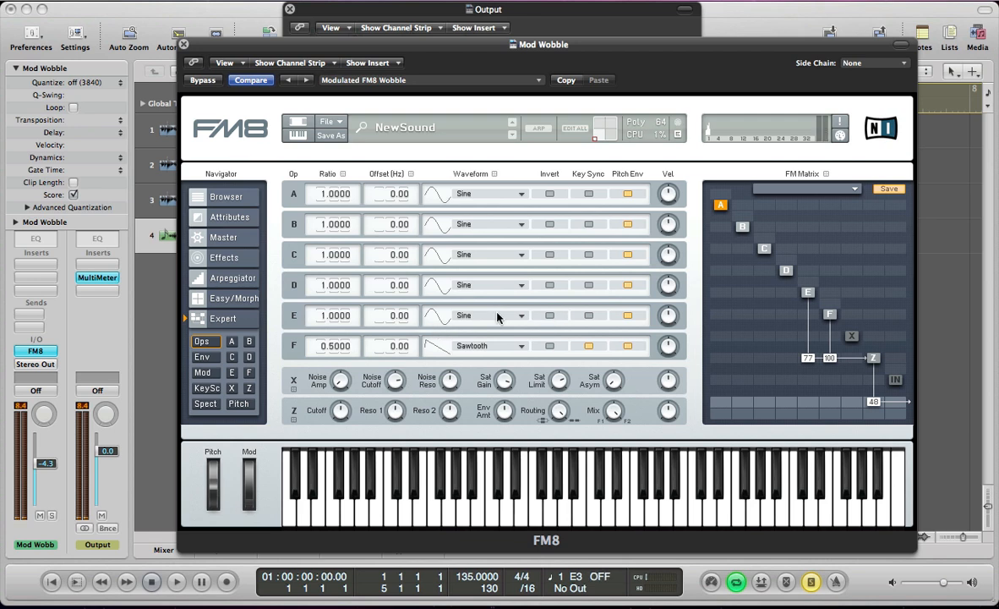
{"action": "left_click", "coordinate": [464, 316]}
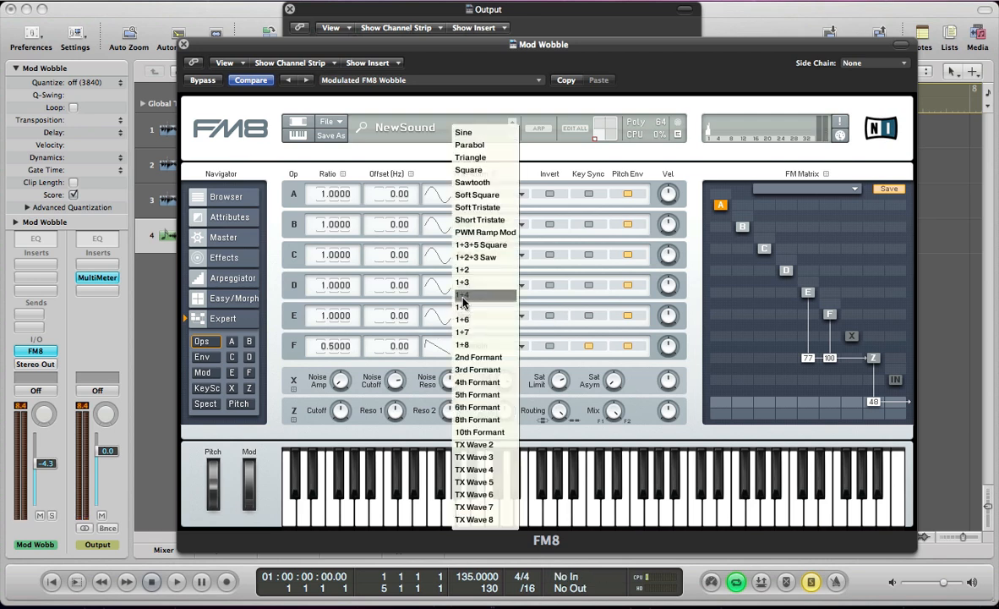
{"action": "left_click", "coordinate": [470, 258]}
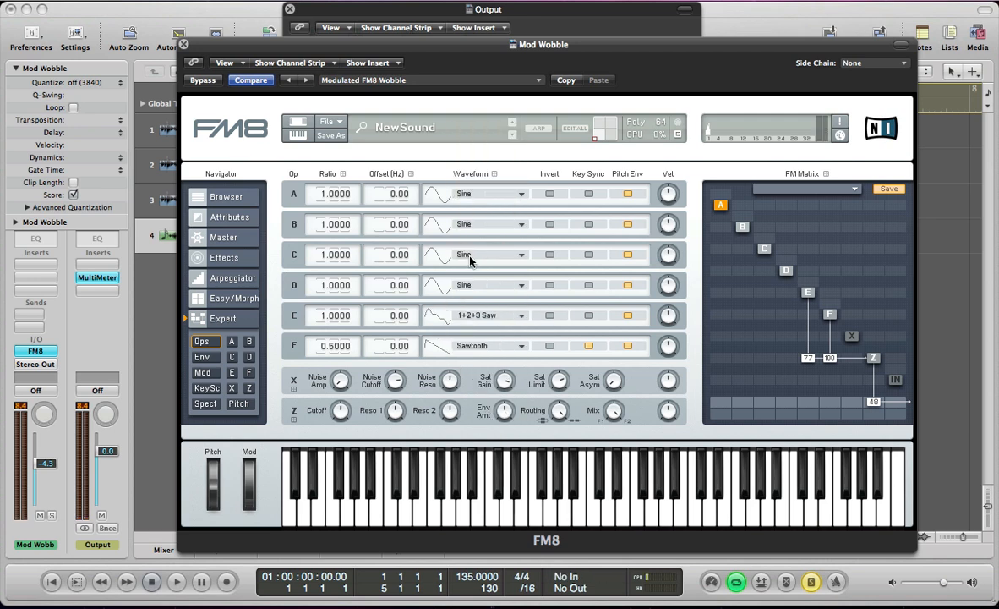
{"action": "type", "text": "0.5"}
{"action": "key", "text": "Return"}
{"action": "left_click", "coordinate": [588, 316]}
Set operator D to the Parabol waveform with Key Sync on and route it into operator E at 19.
{"action": "left_click", "coordinate": [464, 284]}
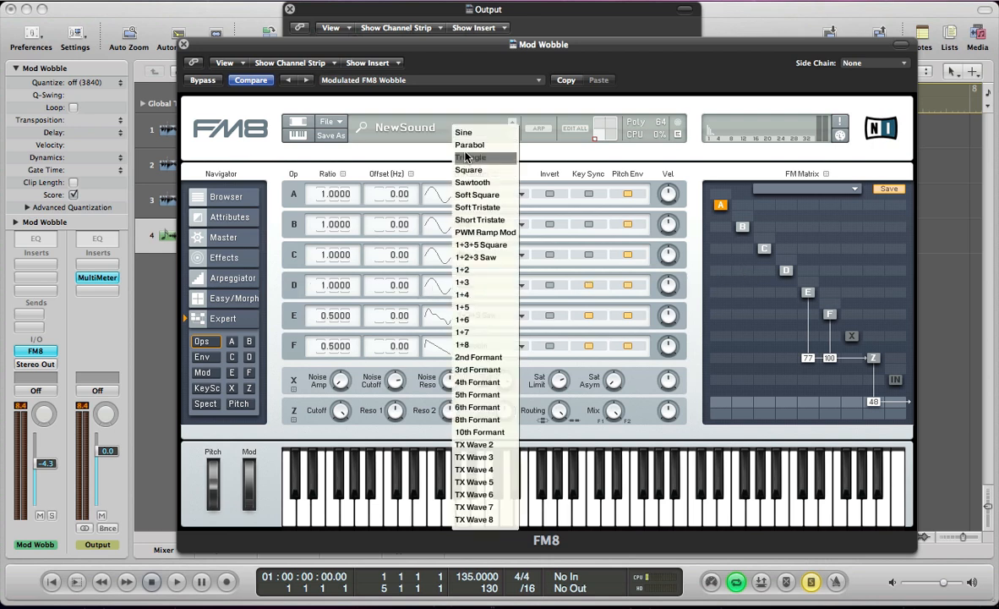
{"action": "left_click", "coordinate": [469, 144]}
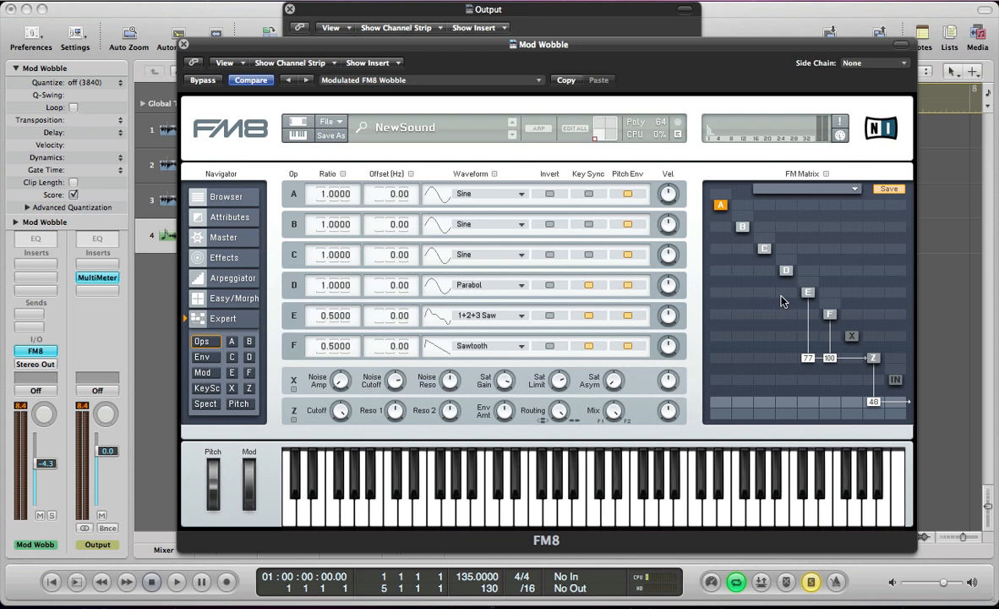
{"action": "left_click_drag", "start_coordinate": [803, 294], "coordinate": [803, 287]}
Set operator C to 8th Formant with a 0.25 ratio and route it into Z at 8 and operator F at 57.
{"action": "left_click", "coordinate": [464, 255]}
{"action": "left_click", "coordinate": [478, 420]}
{"action": "left_click_drag", "start_coordinate": [763, 359], "coordinate": [779, 359]}
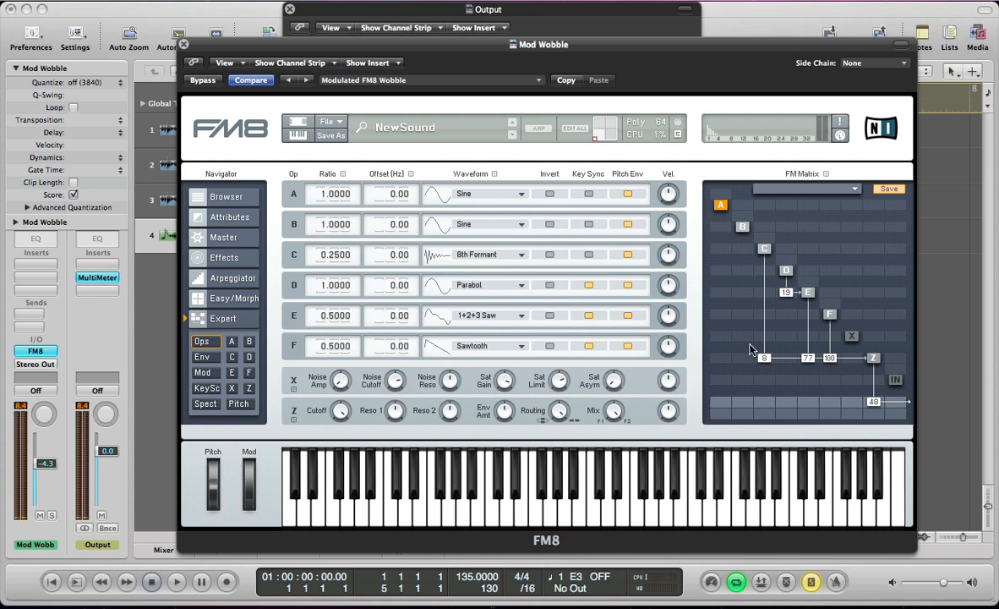
{"action": "left_click_drag", "start_coordinate": [760, 322], "coordinate": [774, 283]}
Set operator B's ratio to 0.25 and its waveform to PWM Ramp Mod.
{"action": "double_click", "coordinate": [321, 221]}
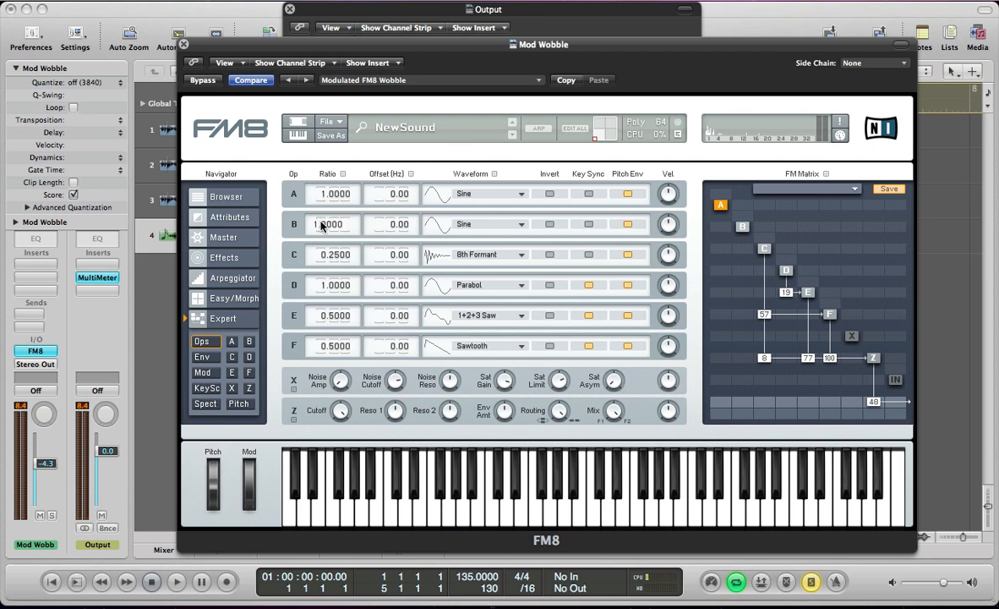
{"action": "type", "text": ".25"}
{"action": "key", "text": "Return"}
{"action": "left_click", "coordinate": [457, 224]}
{"action": "left_click", "coordinate": [470, 234]}
Enable Key Sync on operators B and C and route B into C at 28.
{"action": "left_click", "coordinate": [589, 225]}
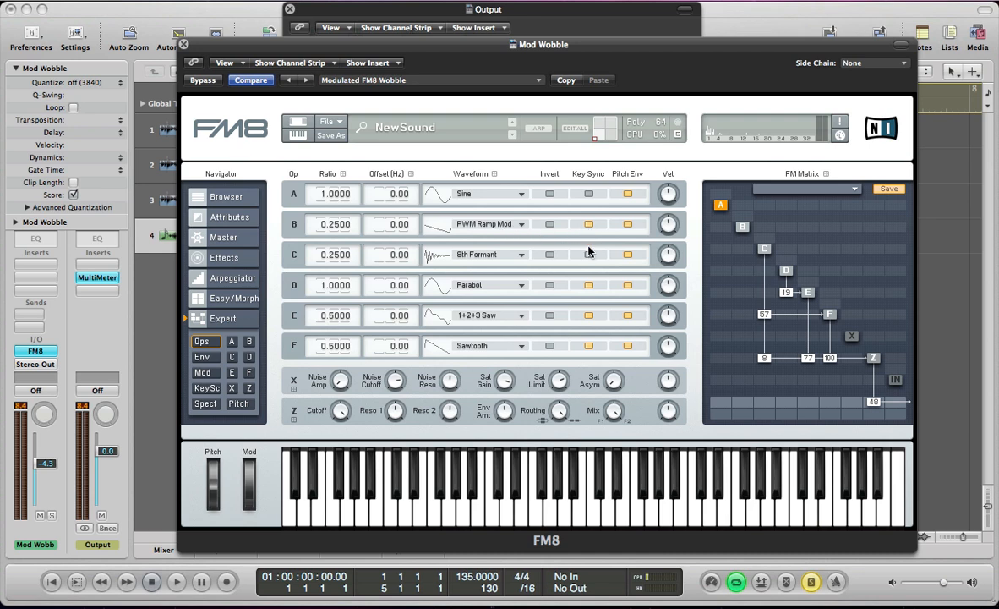
{"action": "left_click", "coordinate": [589, 254]}
{"action": "left_click_drag", "start_coordinate": [740, 254], "coordinate": [750, 234]}
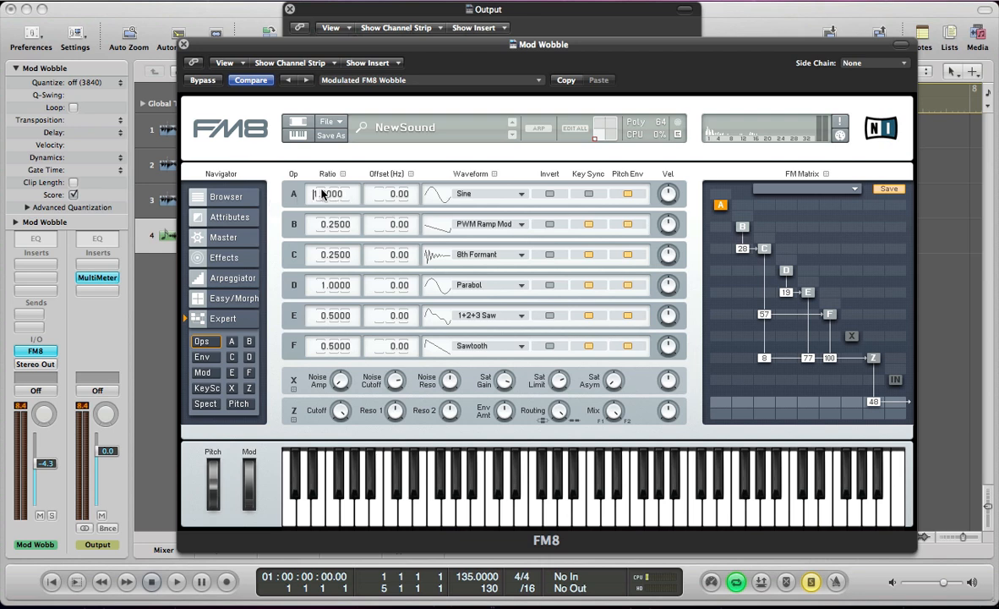
Give operator A a 1.5 ratio, Sawtooth waveform and Key Sync, and route it into Z at 65.
{"action": "type", "text": ".5"}
{"action": "key", "text": "Return"}
{"action": "left_click", "coordinate": [461, 192]}
{"action": "left_click", "coordinate": [464, 185]}
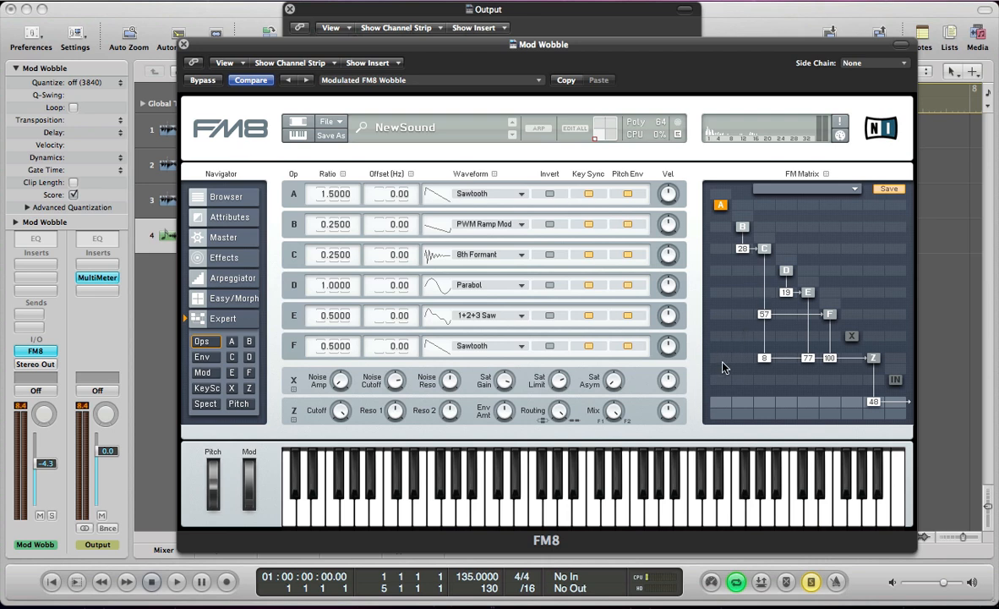
{"action": "left_click_drag", "start_coordinate": [724, 367], "coordinate": [738, 324]}
Add self-feedback of 21 on operator E and 19 on operator F, and route E into F at 16.
{"action": "mouse_move", "coordinate": [811, 285]}
{"action": "left_mouse_down"}
{"action": "mouse_move", "coordinate": [825, 281]}
{"action": "mouse_move", "coordinate": [823, 268]}
{"action": "left_mouse_up"}
{"action": "left_click_drag", "start_coordinate": [828, 305], "coordinate": [839, 293]}
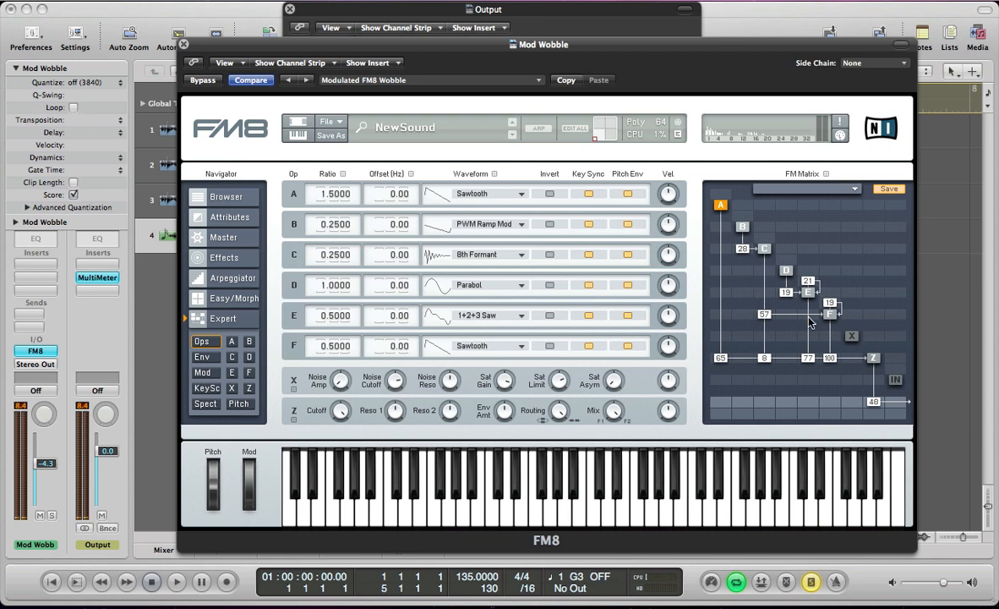
{"action": "mouse_move", "coordinate": [811, 319]}
{"action": "left_mouse_down"}
{"action": "mouse_move", "coordinate": [818, 292]}
{"action": "mouse_move", "coordinate": [817, 307]}
{"action": "left_mouse_up"}
Feed filter Z back into operator E at 11, D at 16 and C at 7 in the FM matrix.
{"action": "left_click_drag", "start_coordinate": [876, 291], "coordinate": [886, 286]}
{"action": "left_click_drag", "start_coordinate": [878, 273], "coordinate": [878, 269]}
{"action": "left_click_drag", "start_coordinate": [875, 249], "coordinate": [886, 244]}
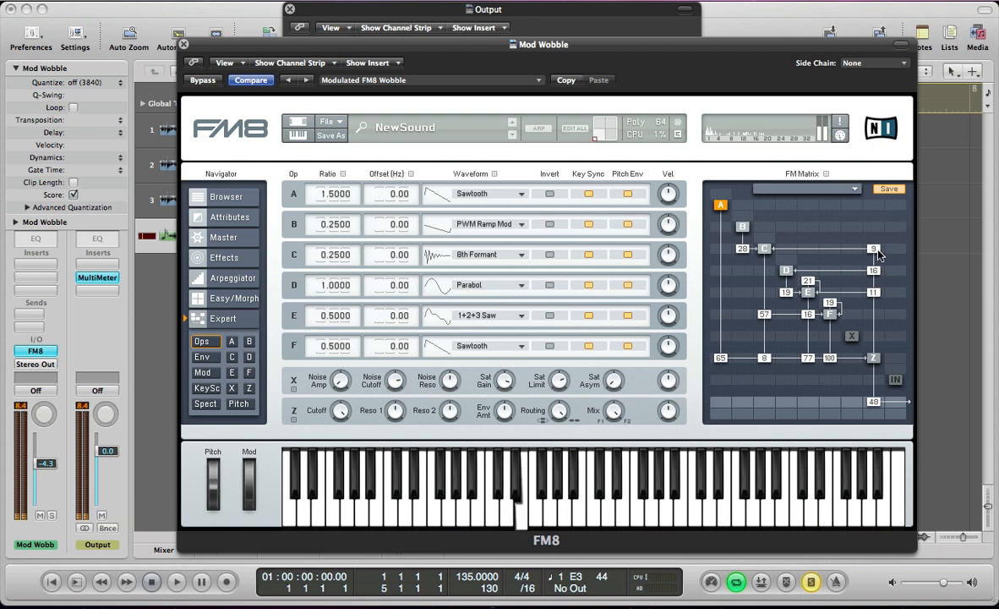
{"action": "left_click_drag", "start_coordinate": [877, 250], "coordinate": [877, 252]}
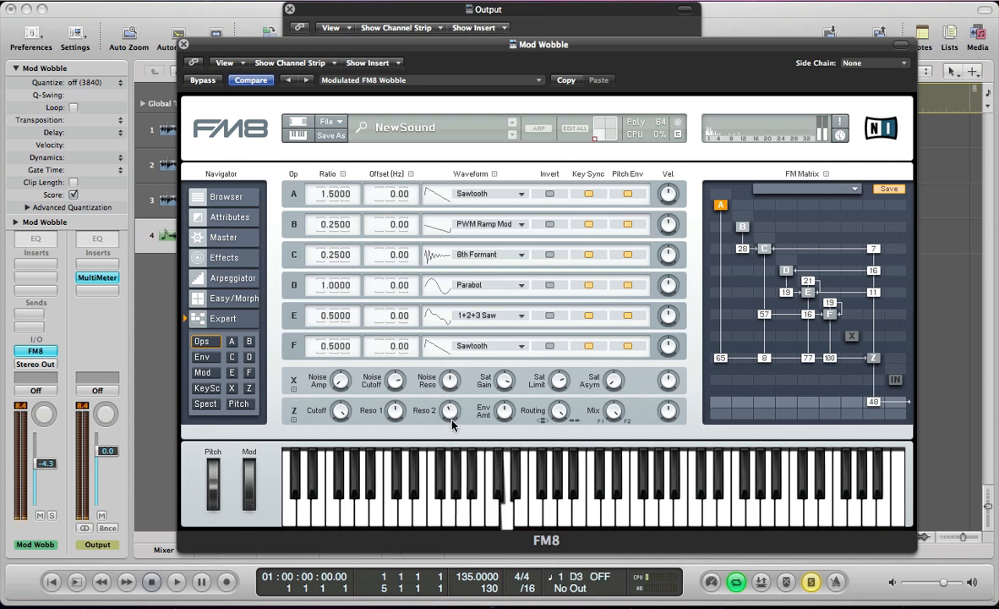
In the master settings, enable Mono with 4 unison voices and 0 detune, and set Digital quality to 75.
{"action": "left_click", "coordinate": [224, 236]}
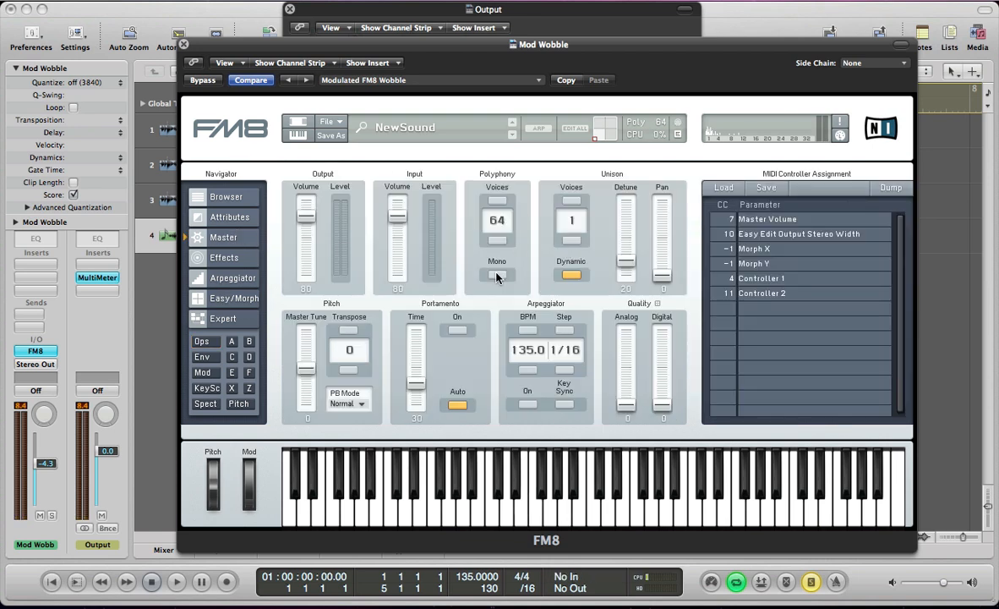
{"action": "left_click", "coordinate": [568, 203]}
{"action": "left_click_drag", "start_coordinate": [627, 261], "coordinate": [631, 312]}
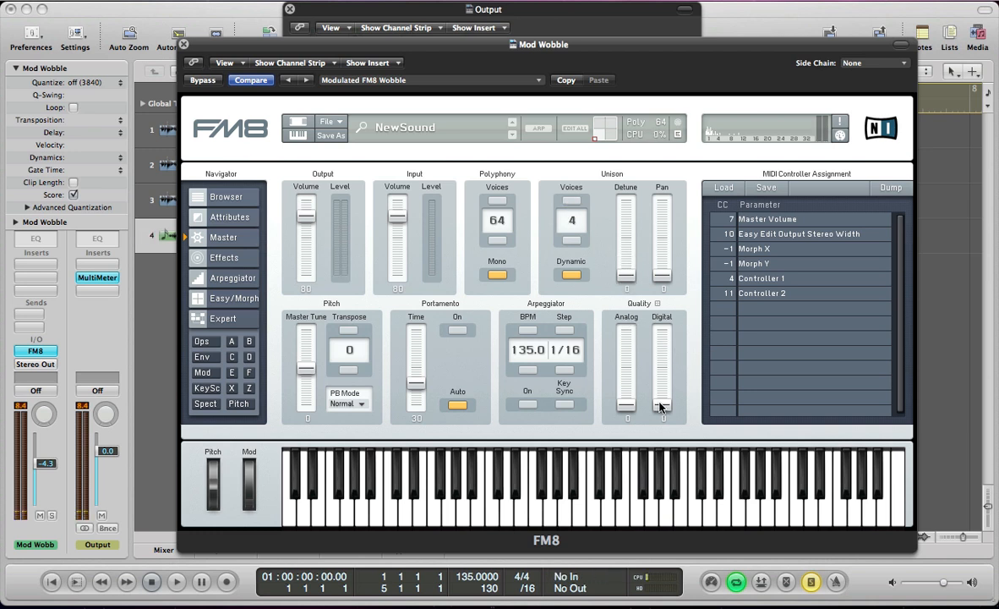
{"action": "left_click_drag", "start_coordinate": [662, 406], "coordinate": [653, 330]}
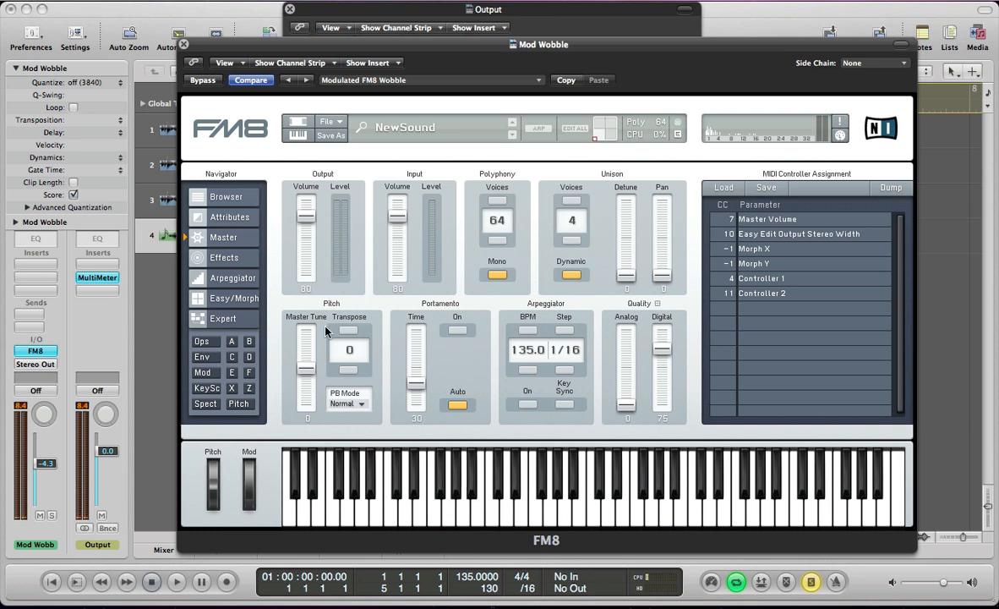
Link the envelopes of operators B through F to operator A and lengthen the shared release to about 0.063.
{"action": "left_click", "coordinate": [201, 356]}
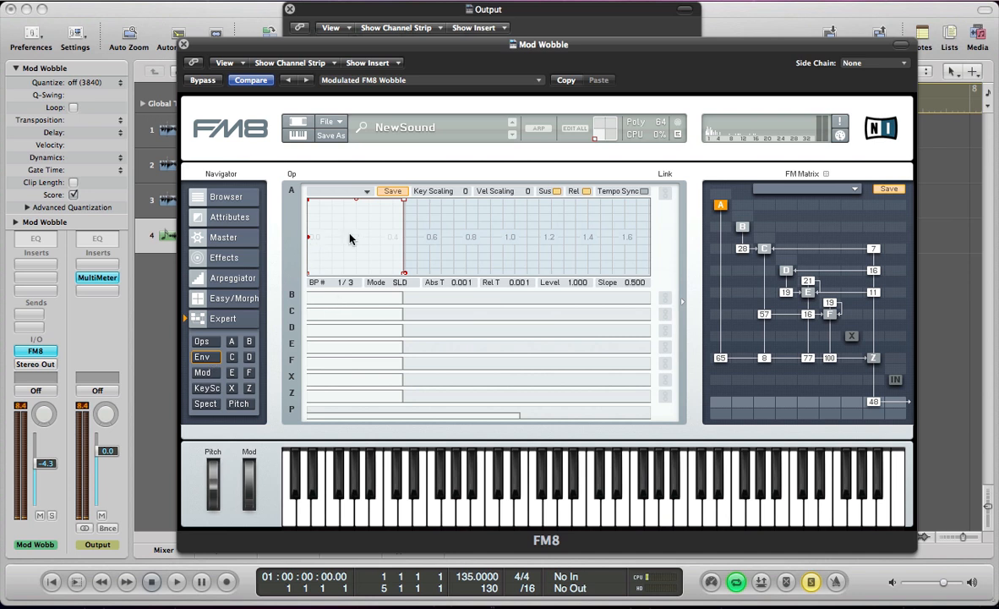
{"action": "left_click", "coordinate": [666, 298]}
{"action": "left_click", "coordinate": [665, 313]}
{"action": "left_click", "coordinate": [665, 329]}
{"action": "left_click", "coordinate": [666, 347]}
{"action": "left_click", "coordinate": [665, 363]}
{"action": "left_click_drag", "start_coordinate": [404, 274], "coordinate": [418, 279]}
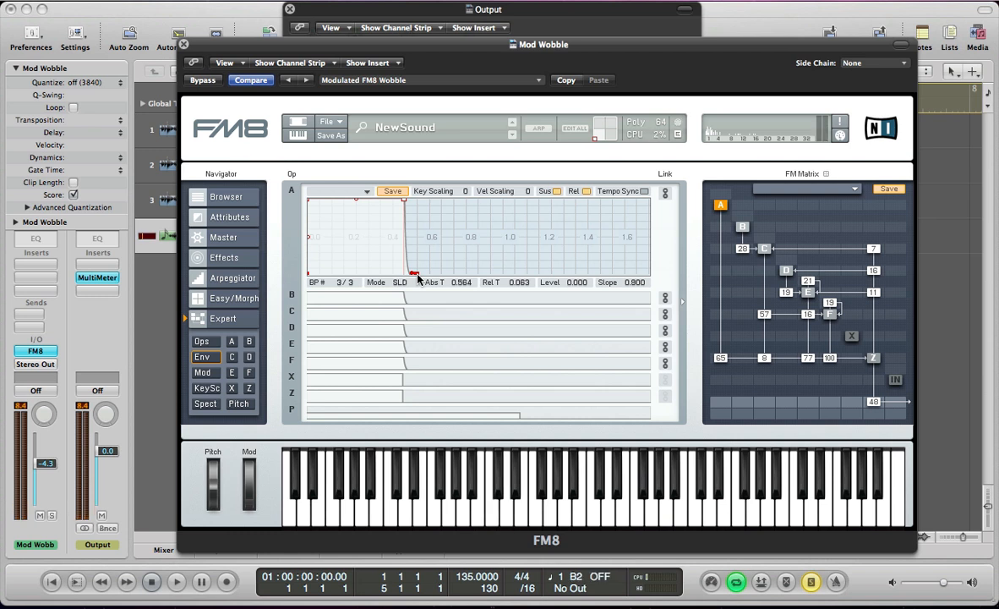
Add the Overdrive effect with Drive 73, Tone 100 and Bass 72, and compare the sound with it off and on.
{"action": "left_click", "coordinate": [222, 256]}
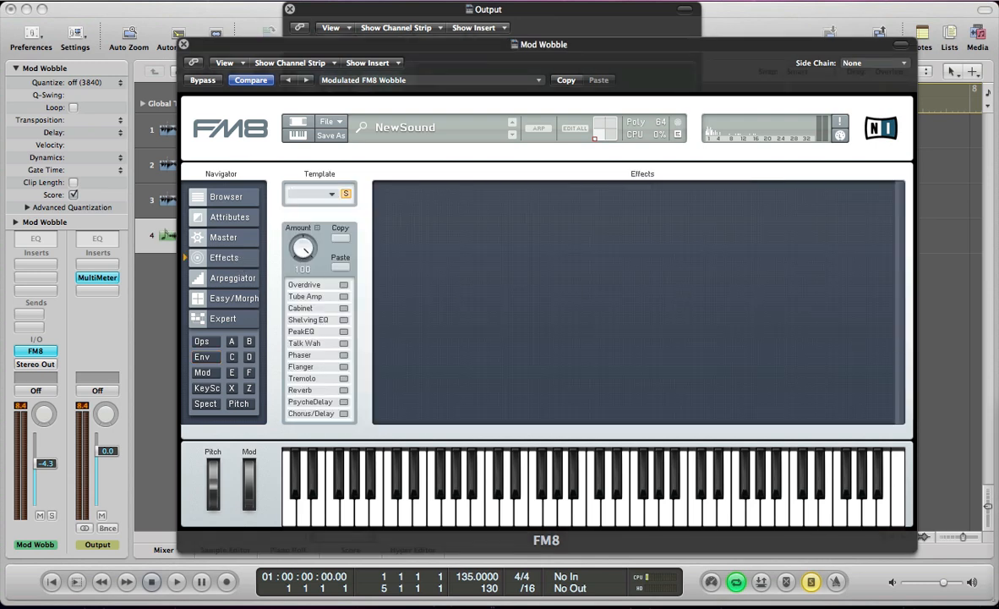
{"action": "left_click", "coordinate": [345, 286]}
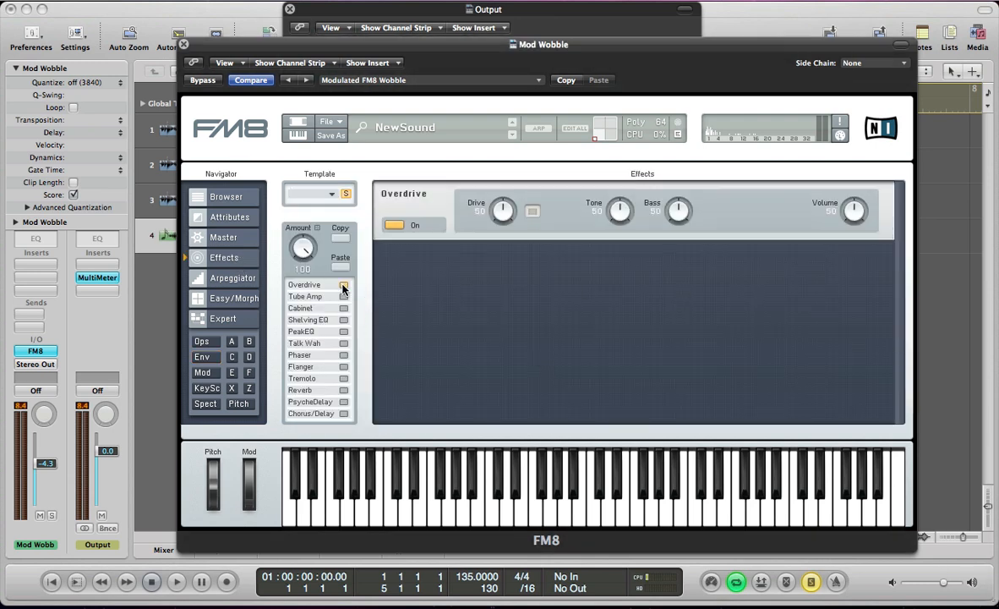
{"action": "left_click", "coordinate": [532, 212]}
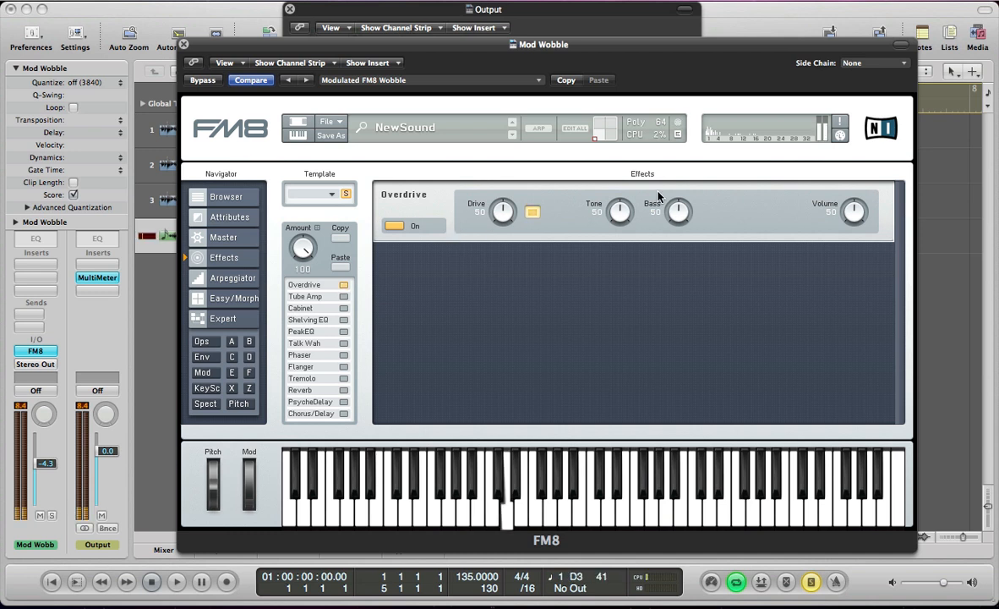
{"action": "left_click_drag", "start_coordinate": [620, 213], "coordinate": [589, 76]}
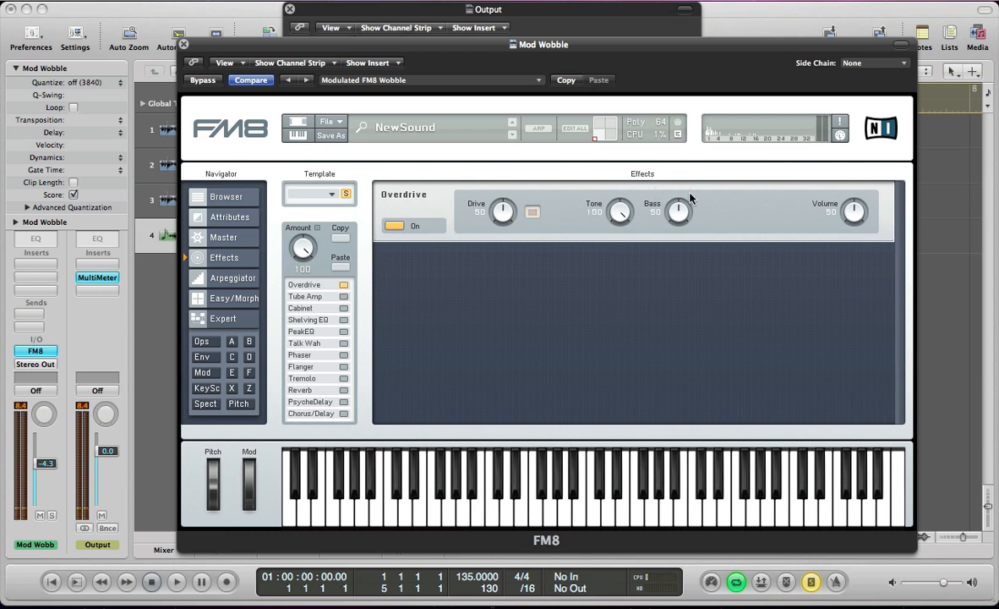
{"action": "mouse_move", "coordinate": [681, 214]}
{"action": "left_mouse_down"}
{"action": "mouse_move", "coordinate": [677, 195]}
{"action": "mouse_move", "coordinate": [679, 216]}
{"action": "left_mouse_up"}
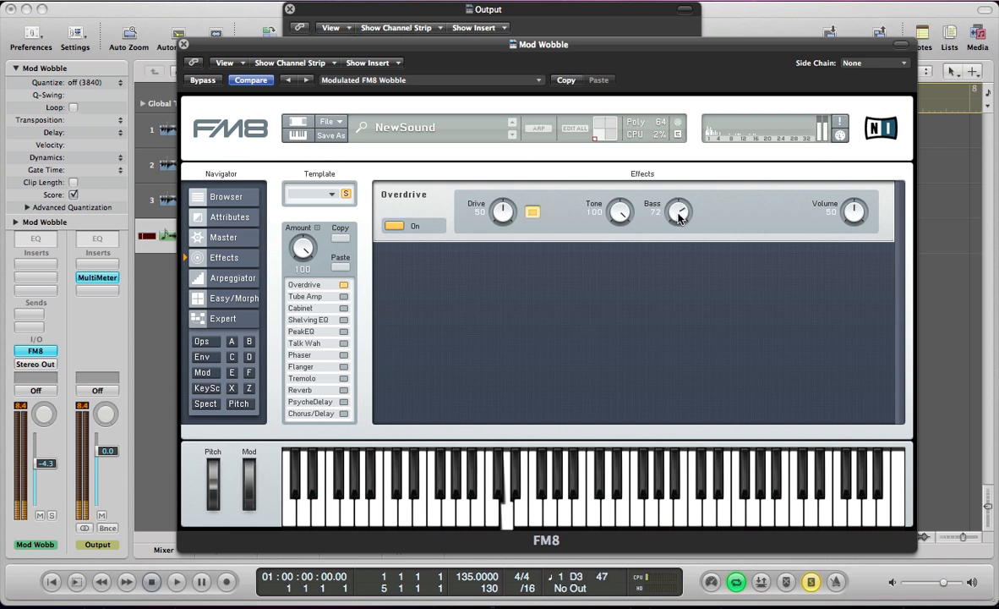
{"action": "left_click_drag", "start_coordinate": [503, 212], "coordinate": [508, 190]}
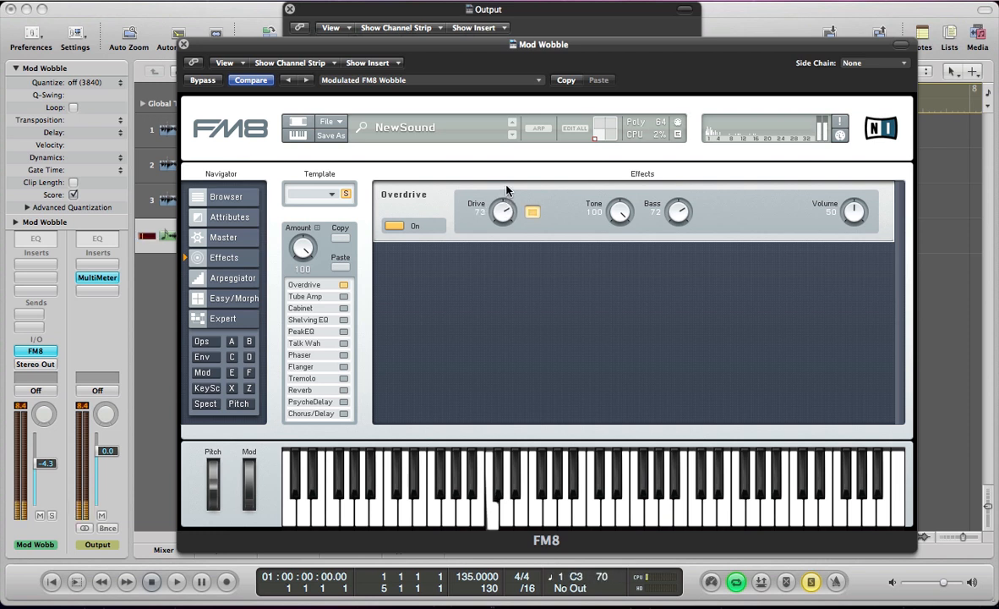
{"action": "left_click", "coordinate": [343, 286]}
{"action": "left_click", "coordinate": [343, 285]}
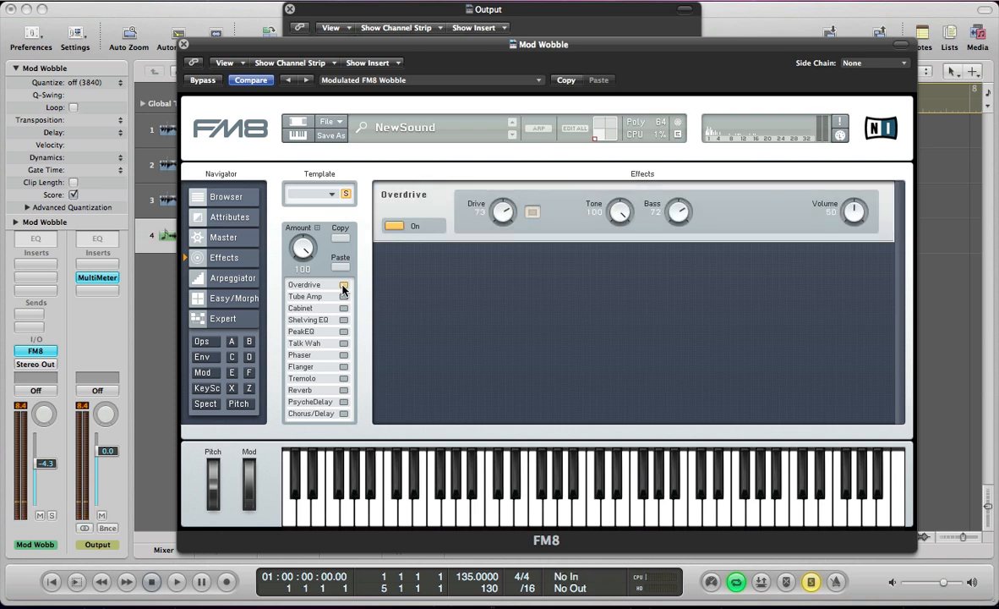
Add the Shelving EQ effect, slightly boost its high band and set its volume to 44.
{"action": "left_click", "coordinate": [344, 320]}
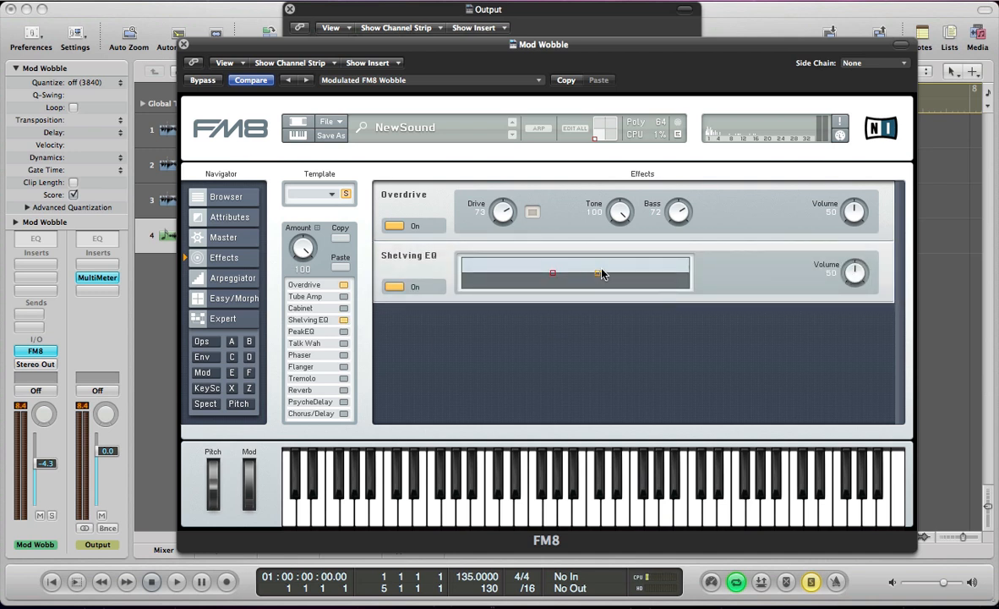
{"action": "left_click_drag", "start_coordinate": [597, 274], "coordinate": [603, 272]}
{"action": "left_click_drag", "start_coordinate": [859, 279], "coordinate": [859, 282]}
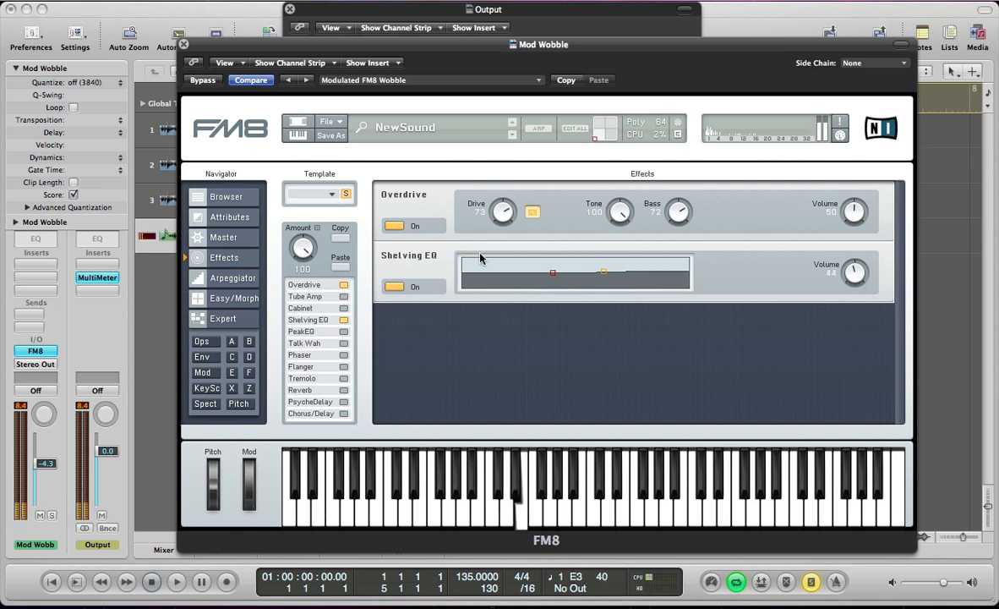
Add the Peak EQ effect and shape one boost in the low frequencies and another in the high frequencies.
{"action": "left_click", "coordinate": [344, 332]}
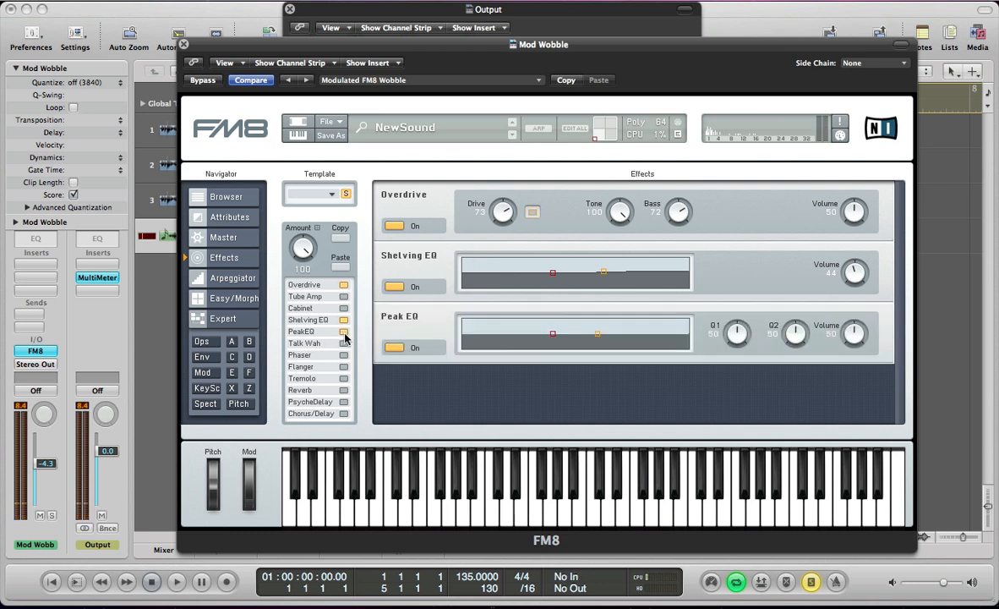
{"action": "left_click_drag", "start_coordinate": [553, 333], "coordinate": [507, 329]}
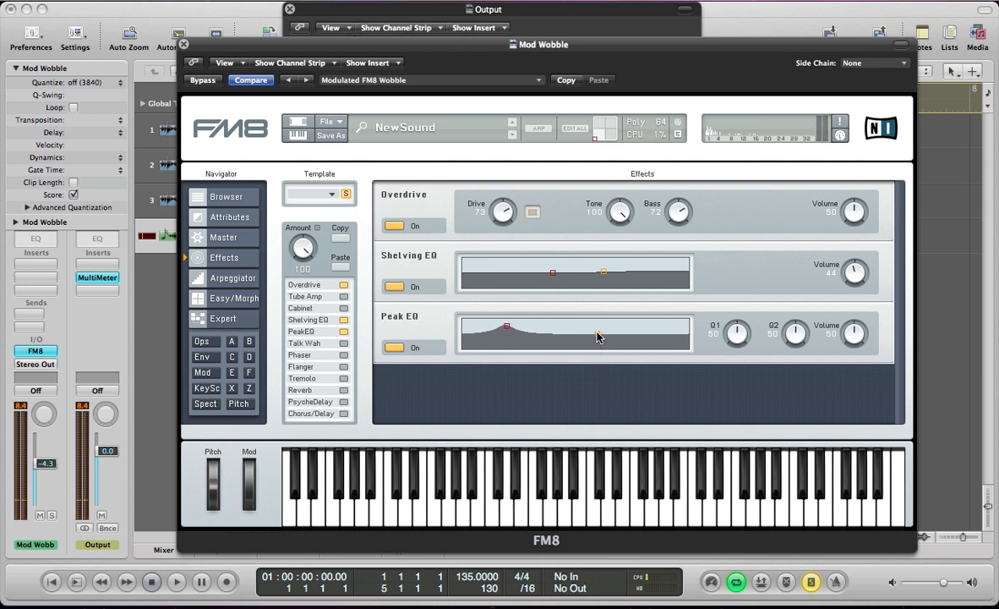
{"action": "left_click_drag", "start_coordinate": [598, 333], "coordinate": [634, 328]}
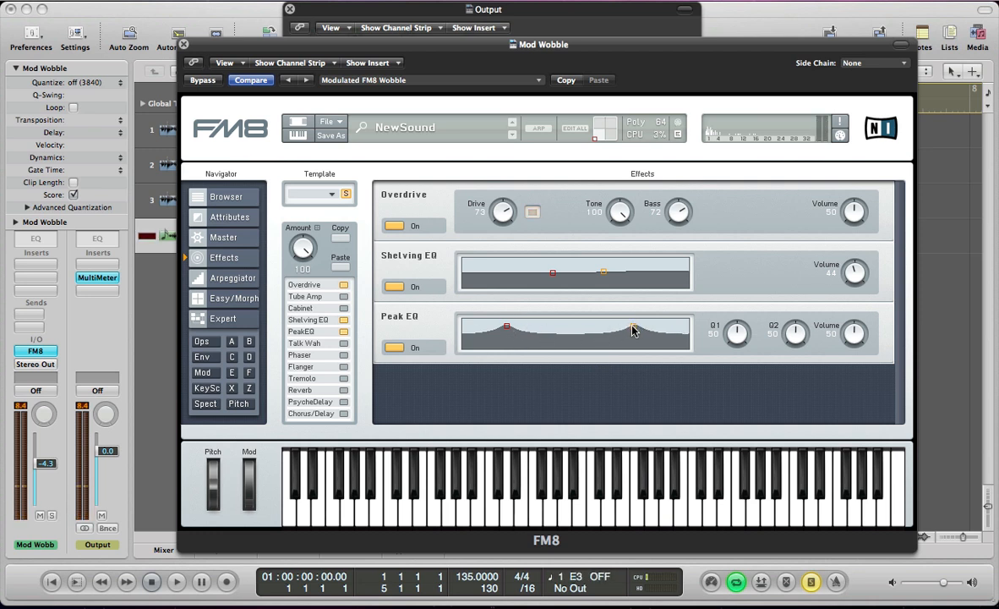
{"action": "left_click_drag", "start_coordinate": [629, 330], "coordinate": [628, 331]}
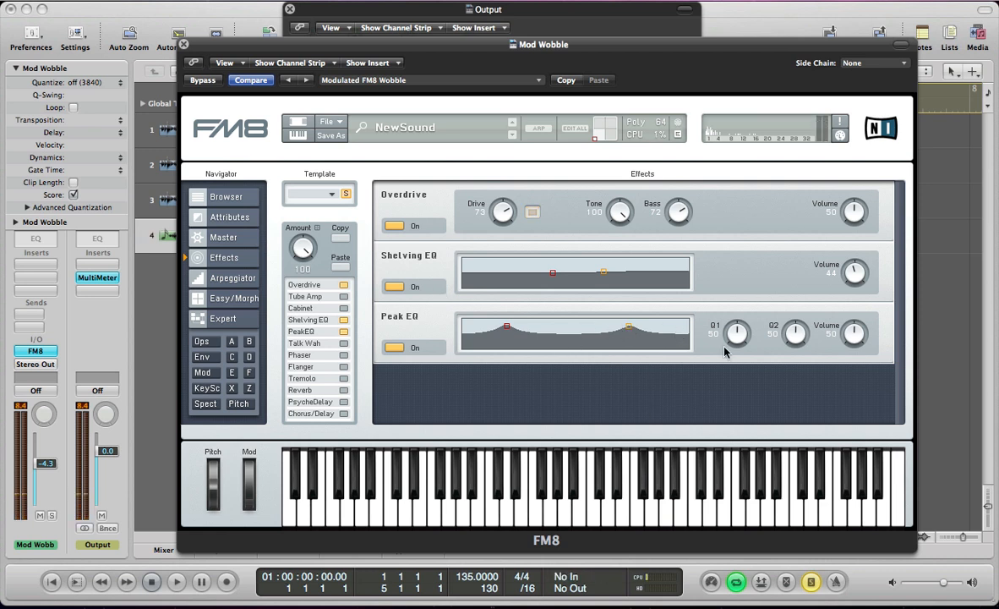
Set the first filter cutoff of operator Z to 0 and lower its spread and second resonance.
{"action": "left_click_drag", "start_coordinate": [830, 341], "coordinate": [827, 318]}
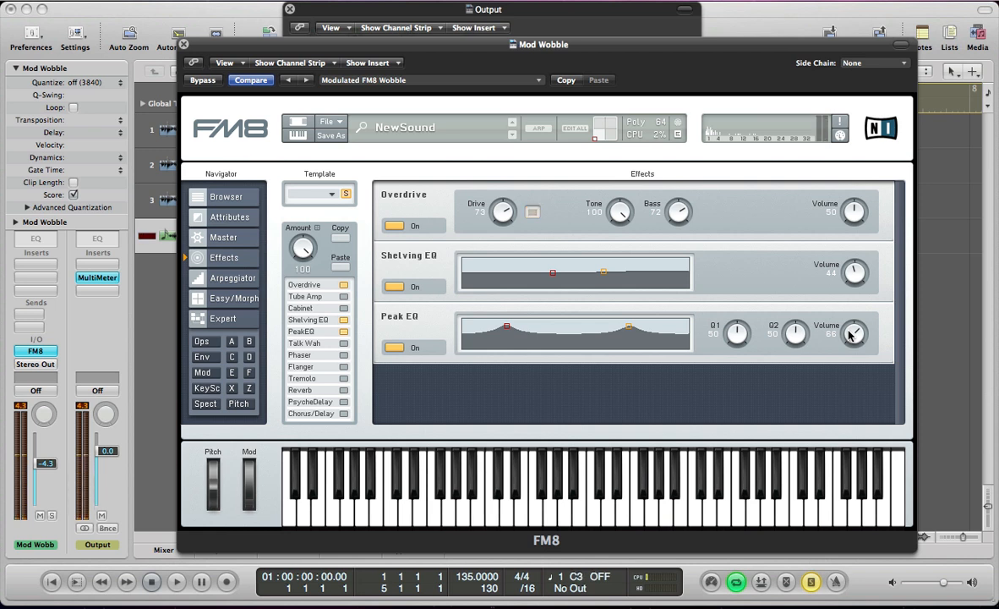
{"action": "left_click", "coordinate": [204, 343]}
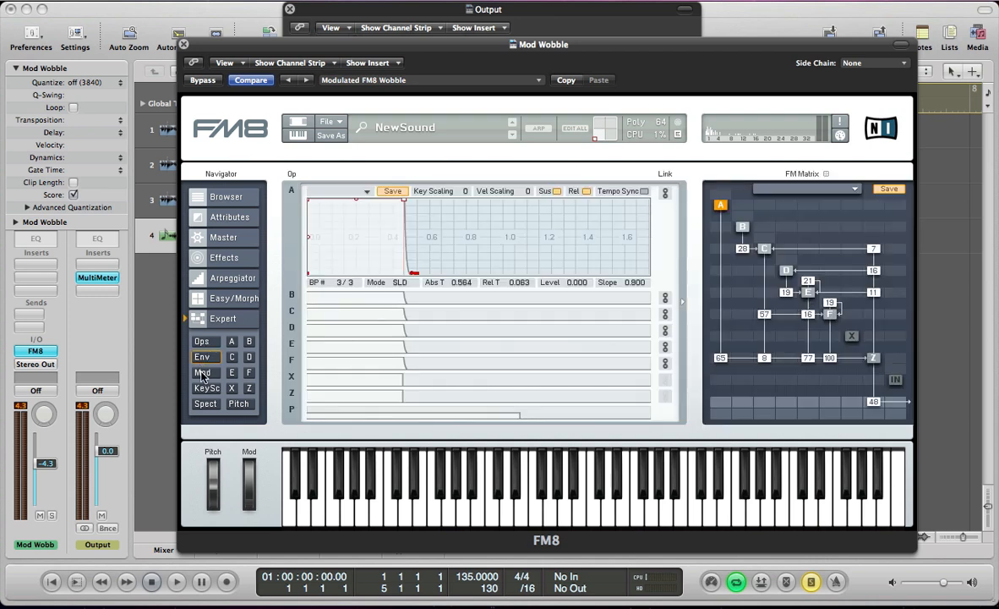
{"action": "left_click", "coordinate": [203, 374]}
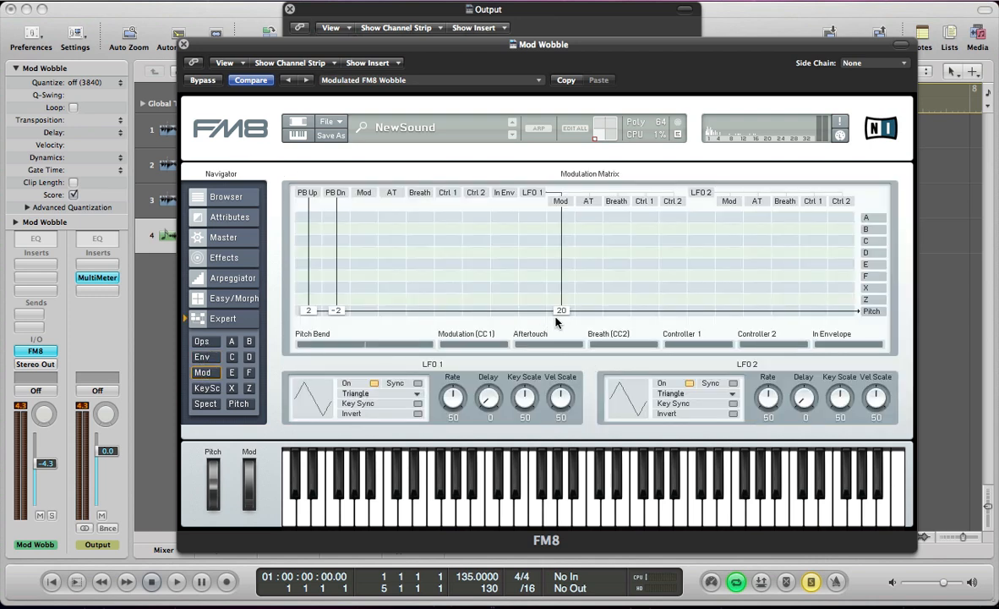
{"action": "left_click", "coordinate": [250, 388]}
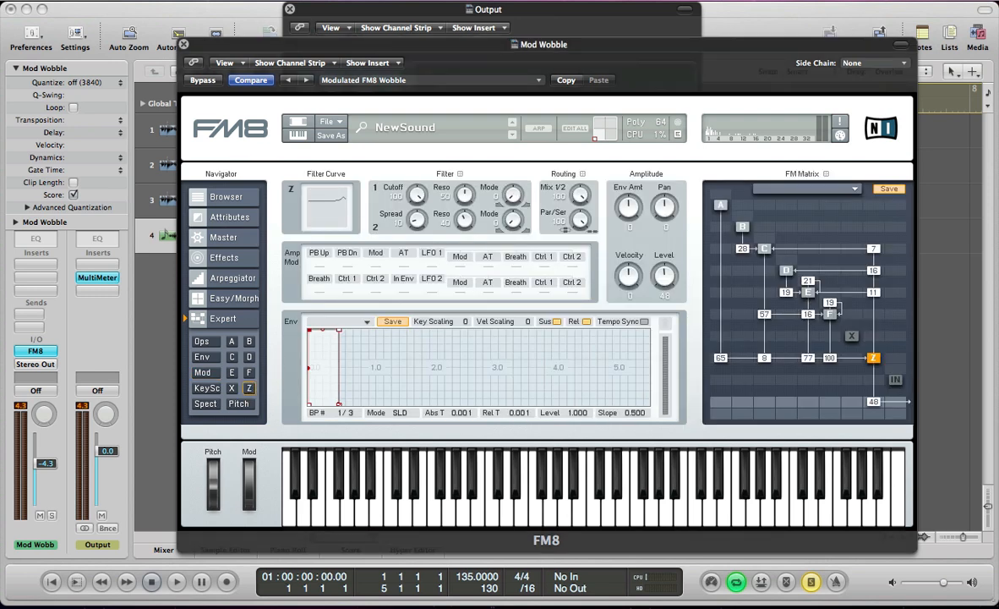
{"action": "left_click_drag", "start_coordinate": [417, 193], "coordinate": [424, 360]}
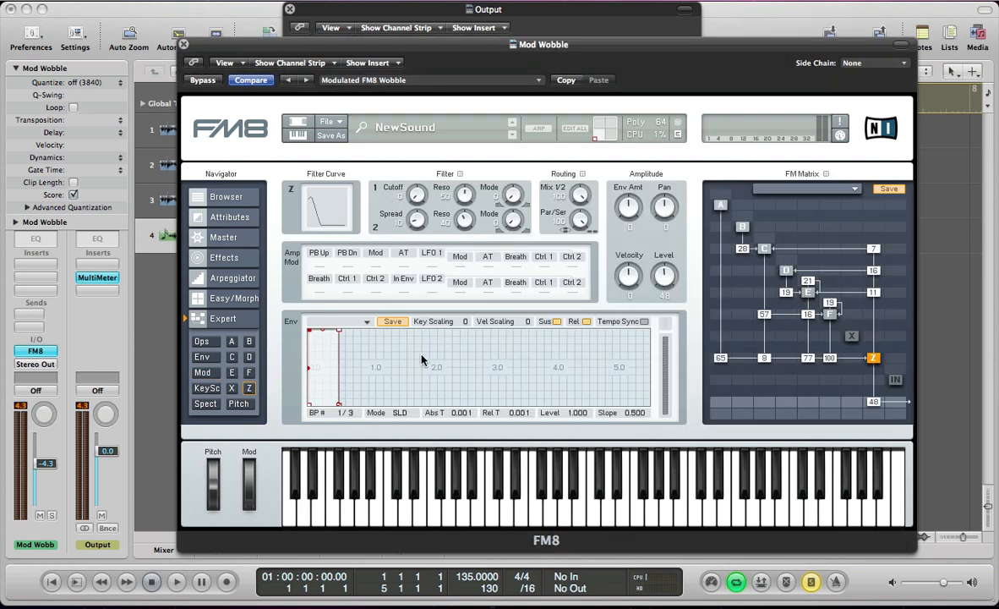
{"action": "left_click_drag", "start_coordinate": [417, 221], "coordinate": [421, 283]}
{"action": "left_click_drag", "start_coordinate": [464, 219], "coordinate": [465, 237]}
Remove the LFO 1 Mod routing to Pitch and route LFO 2 directly to operator Z with an amount of 24.
{"action": "left_click", "coordinate": [201, 373]}
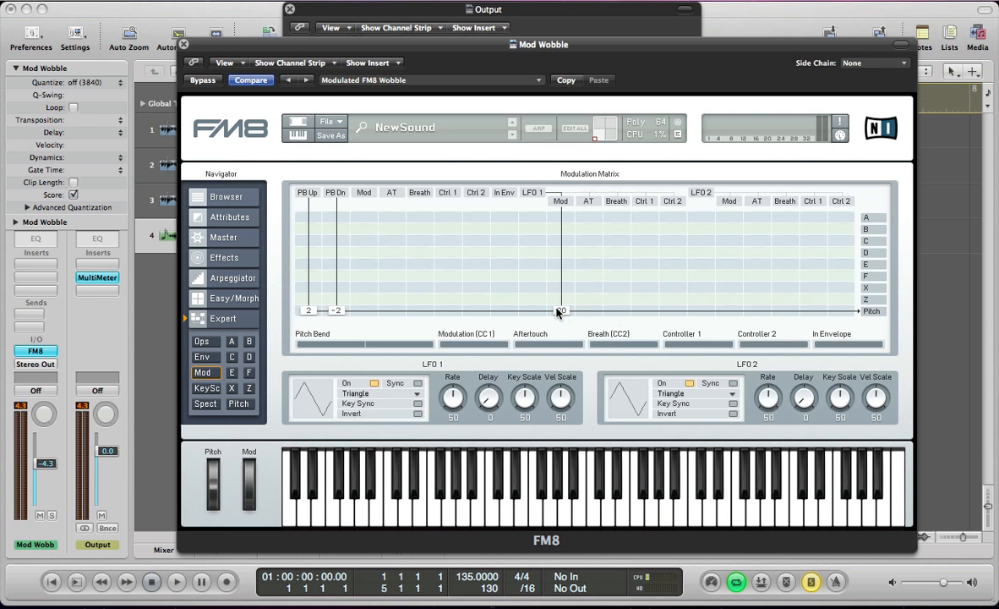
{"action": "double_click", "coordinate": [556, 313]}
{"action": "mouse_move", "coordinate": [701, 300]}
{"action": "left_mouse_down"}
{"action": "mouse_move", "coordinate": [711, 303]}
{"action": "mouse_move", "coordinate": [709, 292]}
{"action": "left_mouse_up"}
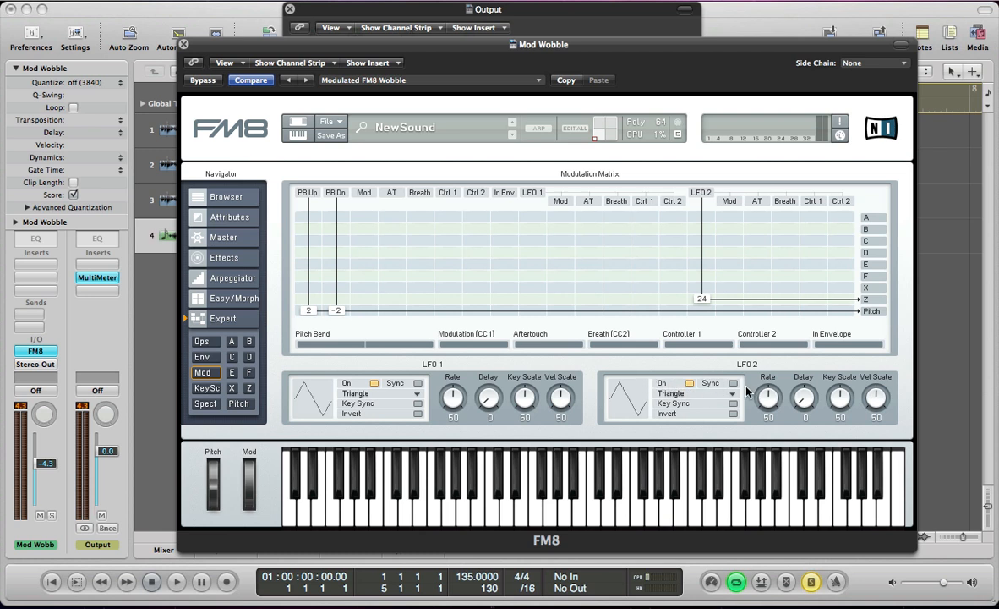
Set LFO 2 to a tempo-synced sawtooth with Key Sync on, Rate 32, and Key Scale and Vel Scale at 0.
{"action": "left_click", "coordinate": [698, 391]}
{"action": "left_click", "coordinate": [673, 169]}
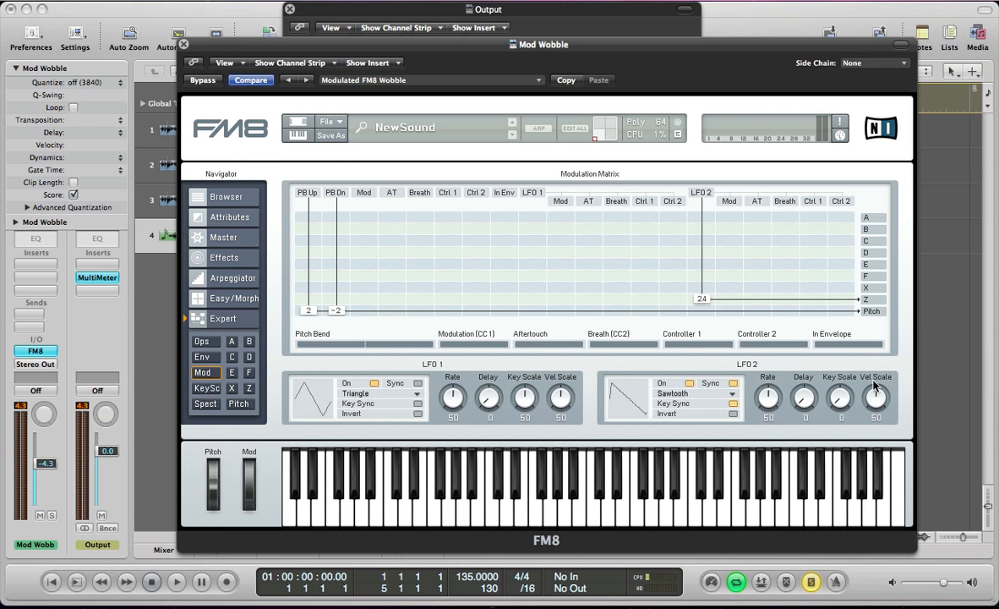
{"action": "left_click_drag", "start_coordinate": [873, 388], "coordinate": [879, 485]}
{"action": "left_click_drag", "start_coordinate": [762, 399], "coordinate": [760, 405]}
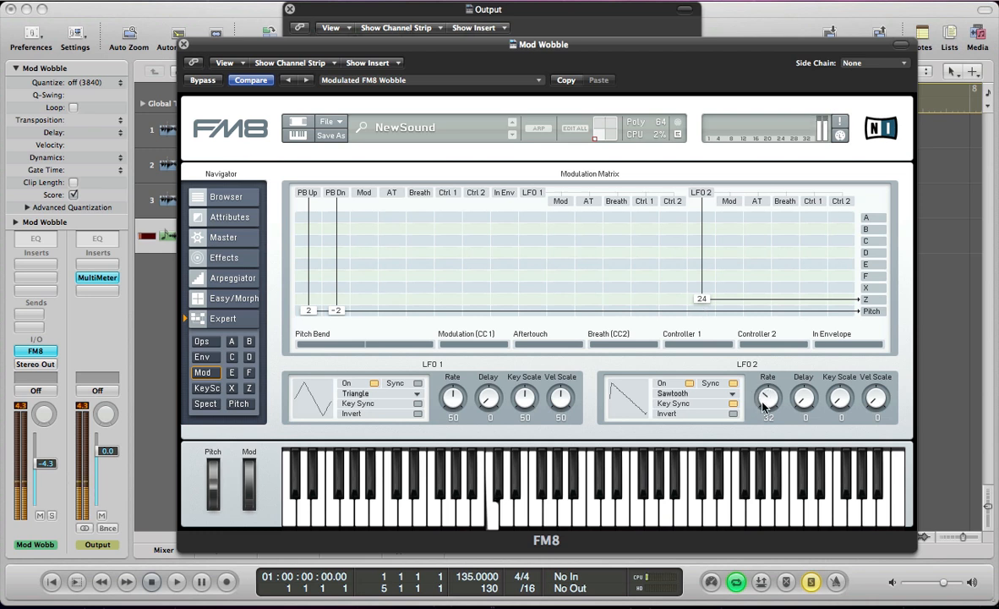
{"action": "mouse_move", "coordinate": [763, 406]}
{"action": "left_mouse_down"}
{"action": "mouse_move", "coordinate": [754, 365]}
{"action": "mouse_move", "coordinate": [765, 417]}
{"action": "mouse_move", "coordinate": [752, 362]}
{"action": "mouse_move", "coordinate": [760, 410]}
{"action": "left_mouse_up"}
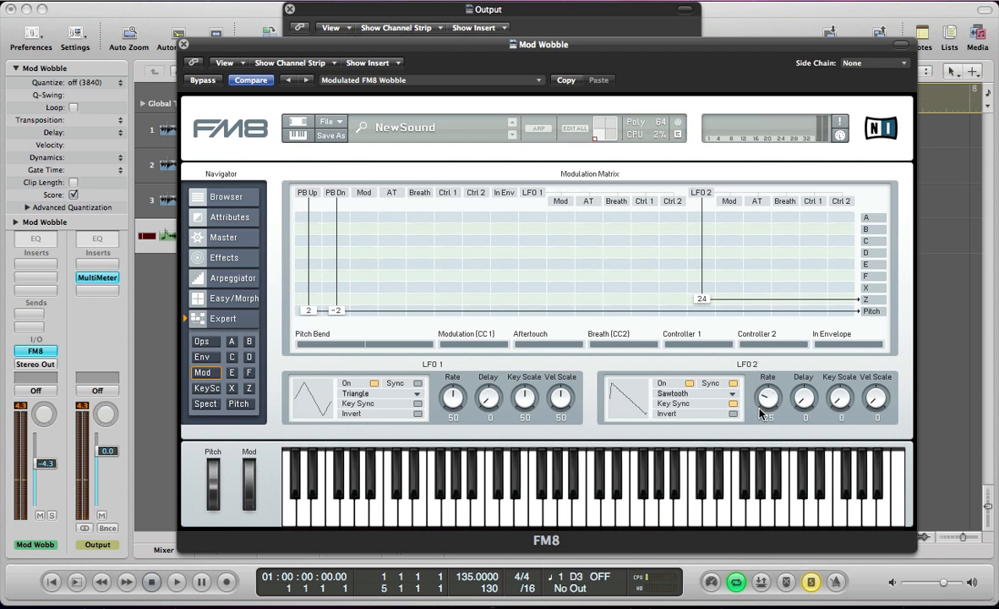
{"action": "left_click_drag", "start_coordinate": [757, 403], "coordinate": [756, 402]}
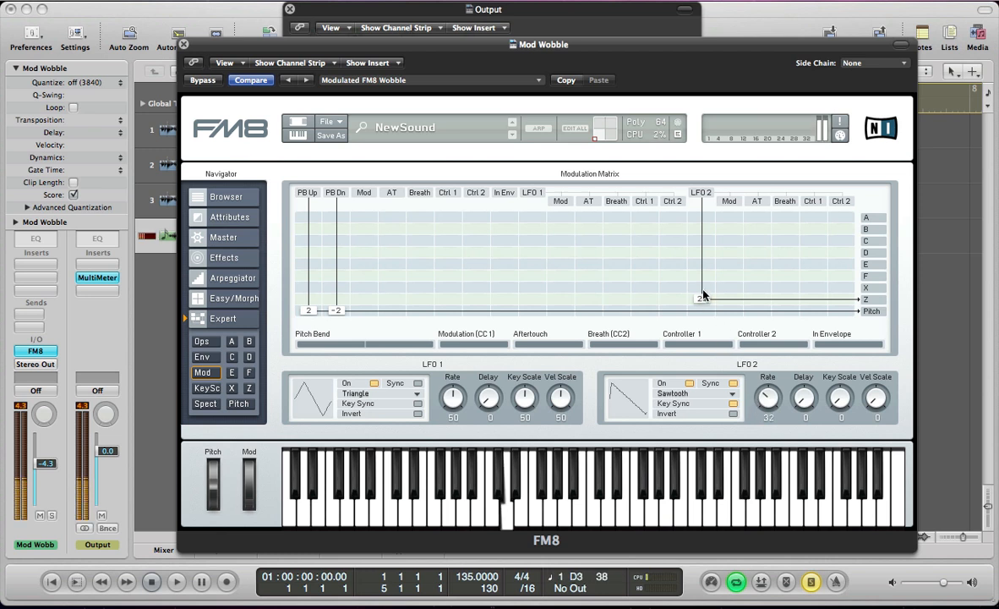
Try mod-wheel control by routing LFO 2's Mod to operator Z at 55, and restore the direct LFO 2 routing at 24.
{"action": "mouse_move", "coordinate": [703, 296]}
{"action": "left_mouse_down"}
{"action": "mouse_move", "coordinate": [712, 285]}
{"action": "mouse_move", "coordinate": [711, 302]}
{"action": "left_mouse_up"}
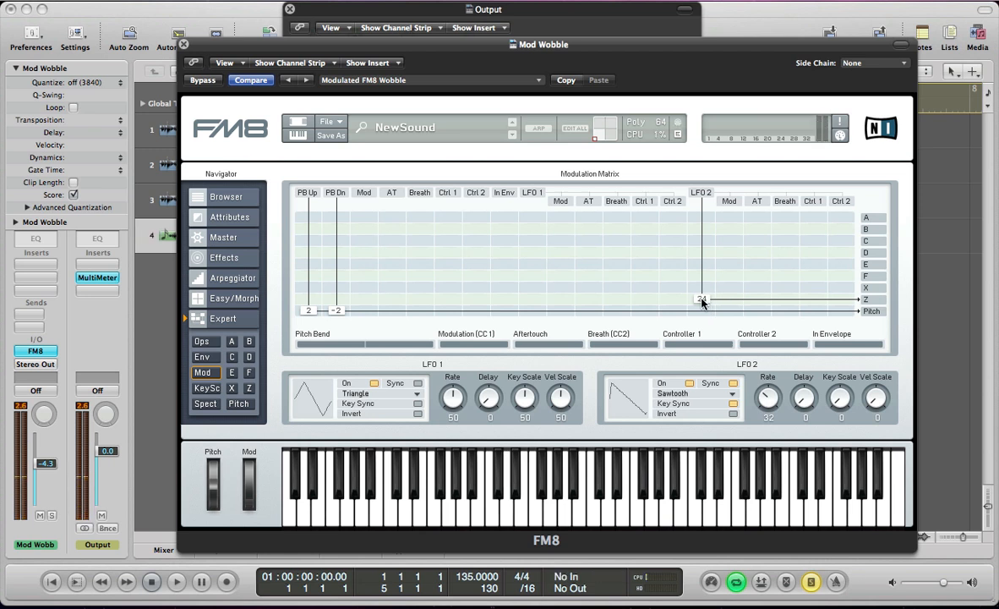
{"action": "double_click", "coordinate": [701, 300]}
{"action": "left_click_drag", "start_coordinate": [730, 299], "coordinate": [744, 285]}
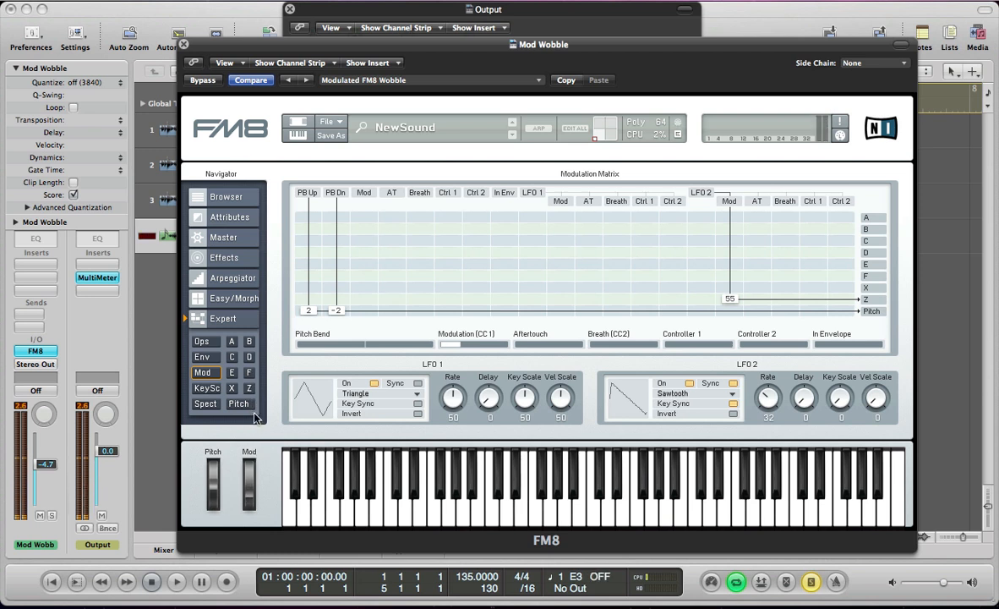
{"action": "double_click", "coordinate": [727, 298]}
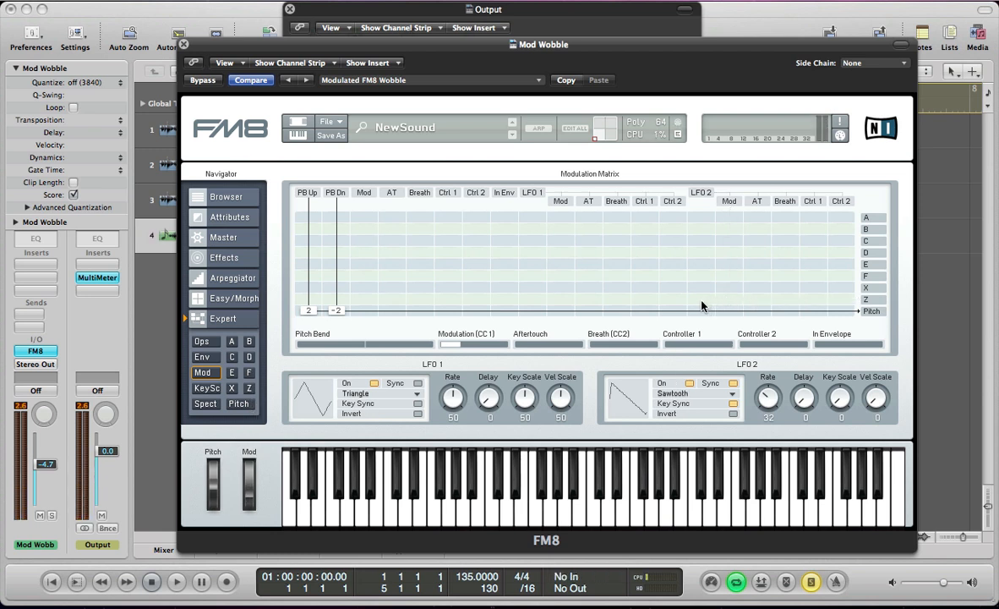
{"action": "left_click_drag", "start_coordinate": [702, 303], "coordinate": [711, 290]}
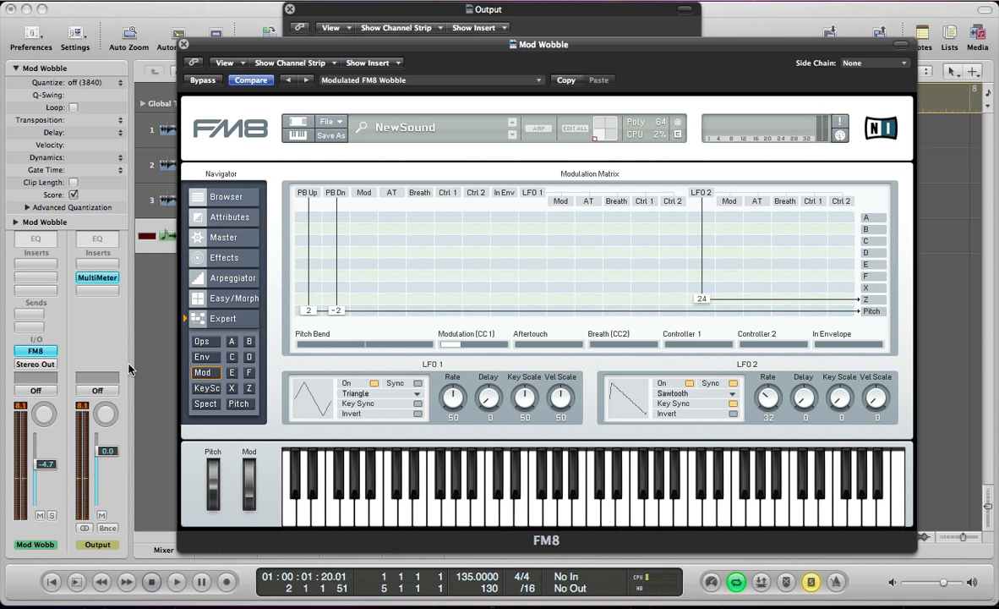
Turn on Tempo Sync for the pitch envelope and check the Pitch Env switches of operators A through F.
{"action": "left_click", "coordinate": [237, 404]}
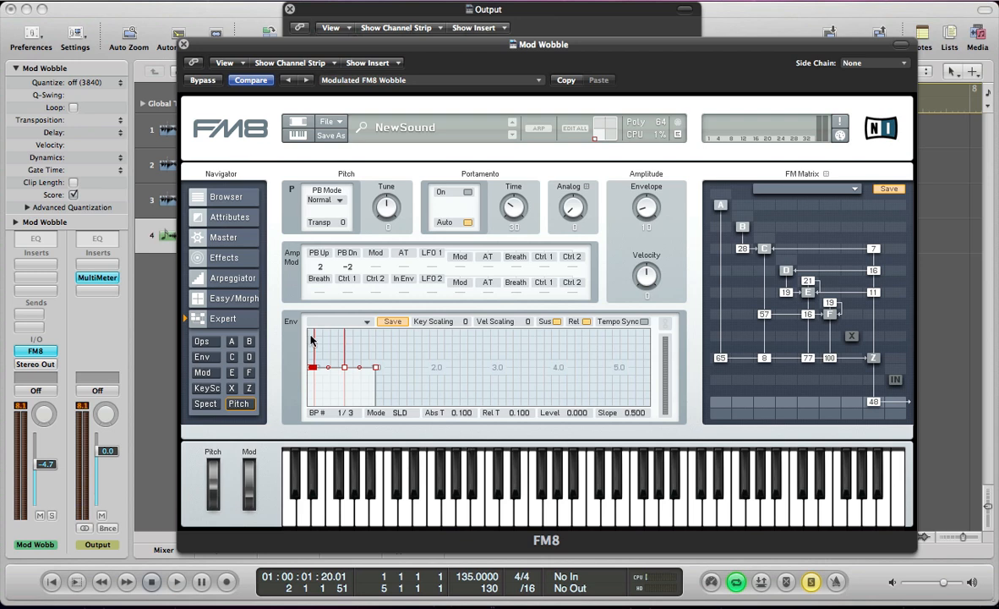
{"action": "left_click_drag", "start_coordinate": [308, 338], "coordinate": [487, 280]}
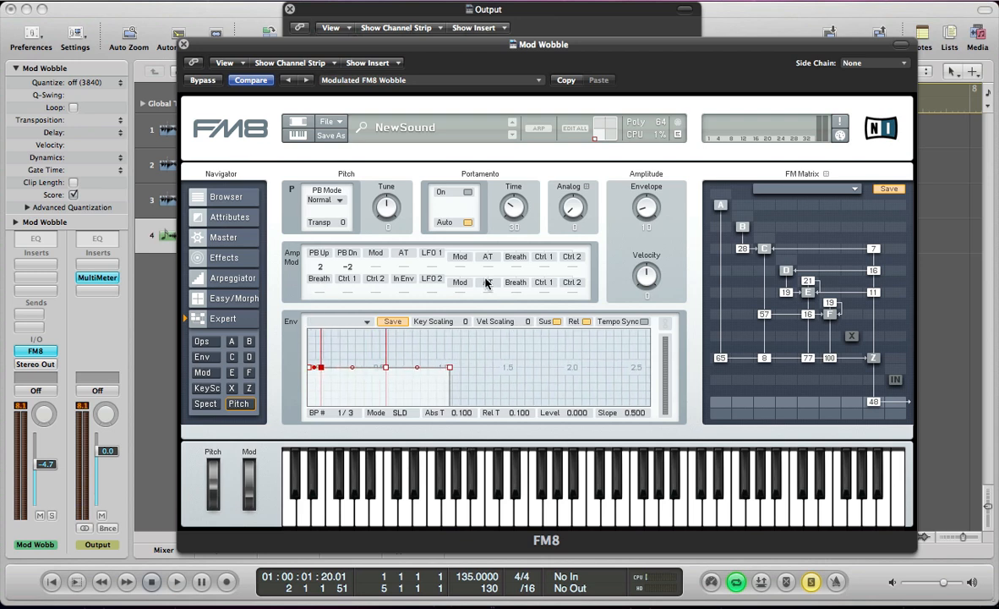
{"action": "left_click_drag", "start_coordinate": [314, 349], "coordinate": [447, 294]}
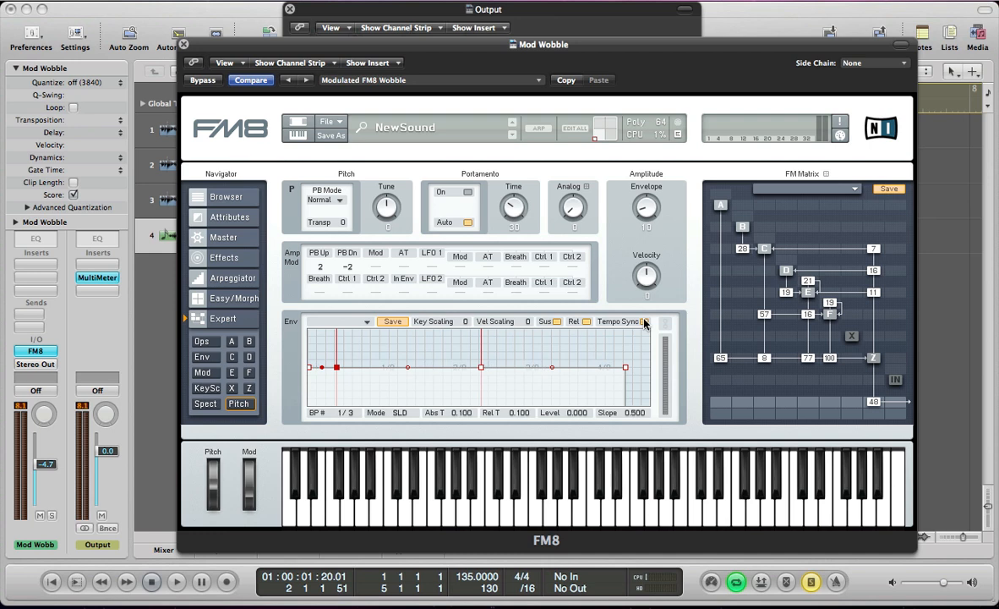
{"action": "left_click", "coordinate": [191, 321]}
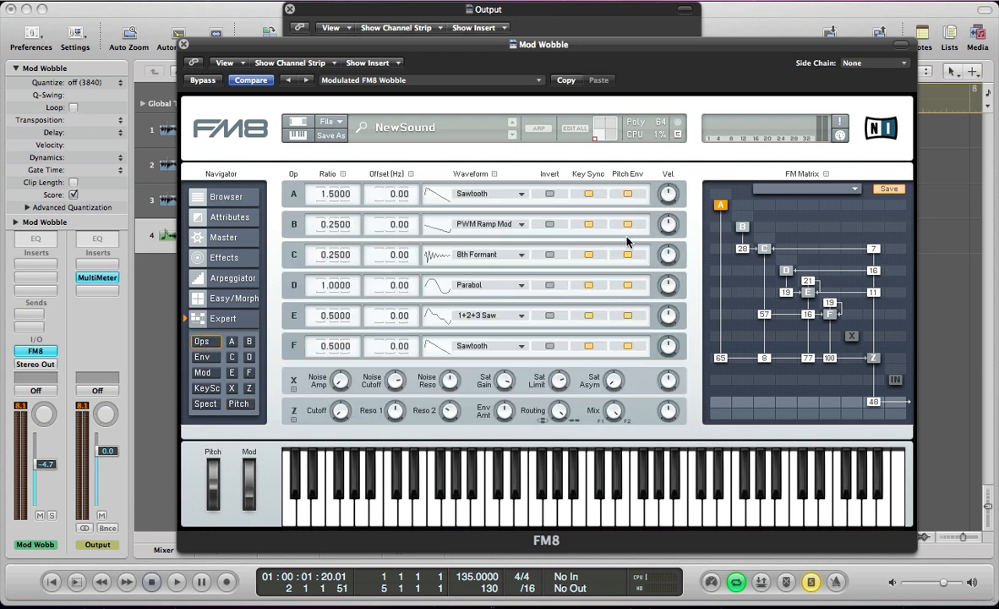
{"action": "left_click", "coordinate": [627, 347]}
Shape the pitch envelope to rise from level -1.000 to 1.000 at time 0.250 with slope 0.240, and set the envelope amount to 46.
{"action": "left_click", "coordinate": [239, 404]}
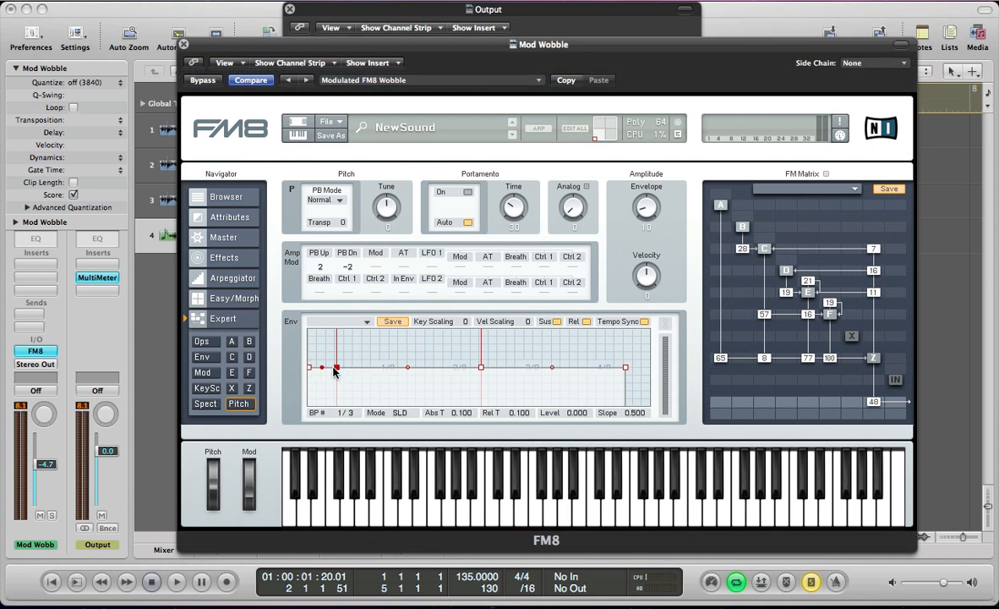
{"action": "left_click_drag", "start_coordinate": [337, 369], "coordinate": [377, 370]}
{"action": "mouse_move", "coordinate": [387, 324]}
{"action": "left_mouse_down"}
{"action": "mouse_move", "coordinate": [398, 367]}
{"action": "mouse_move", "coordinate": [379, 374]}
{"action": "mouse_move", "coordinate": [374, 327]}
{"action": "left_mouse_up"}
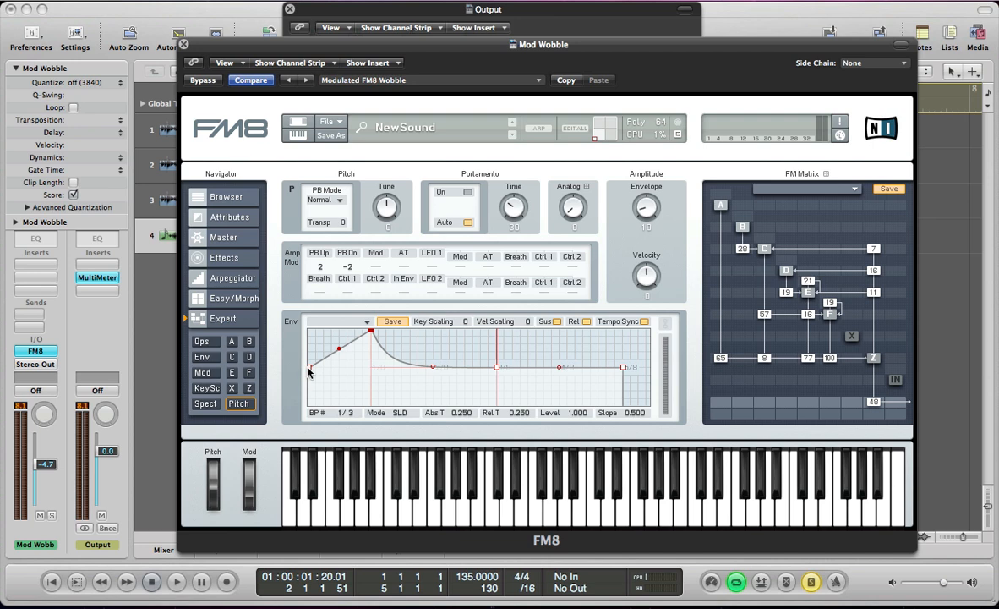
{"action": "left_click_drag", "start_coordinate": [309, 367], "coordinate": [308, 417]}
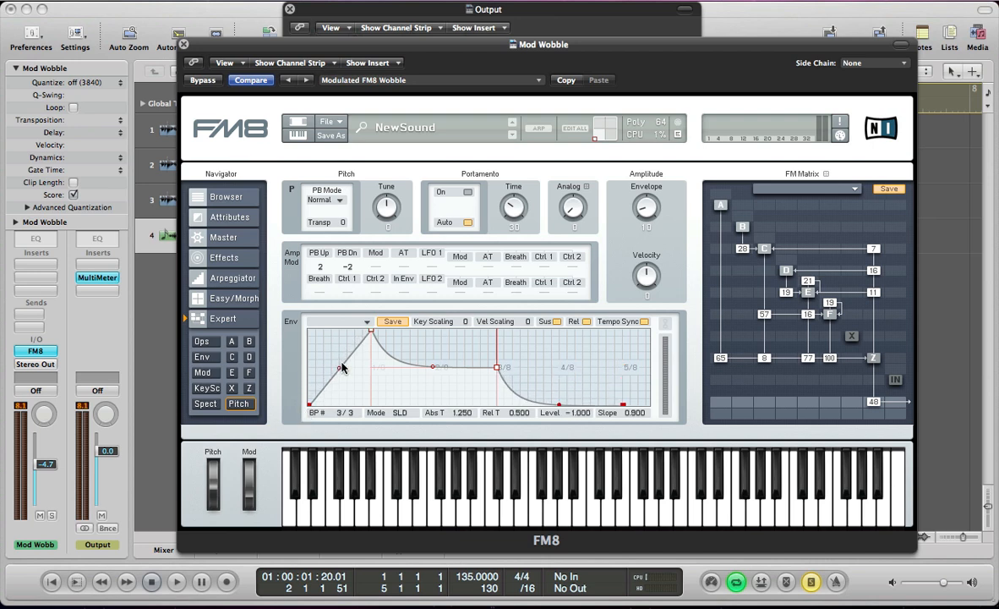
{"action": "left_click_drag", "start_coordinate": [339, 367], "coordinate": [343, 393]}
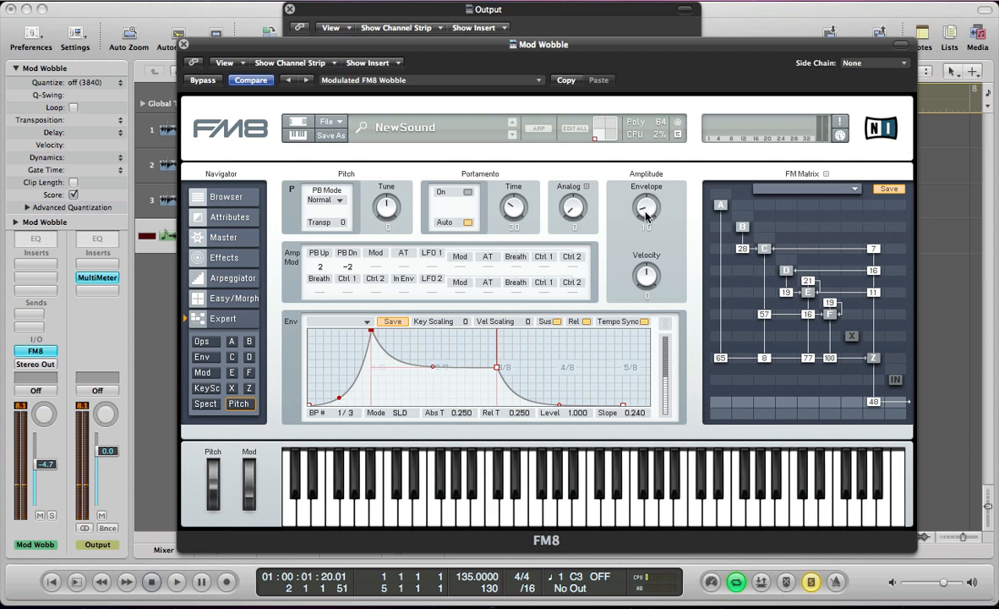
{"action": "left_click_drag", "start_coordinate": [646, 215], "coordinate": [646, 173]}
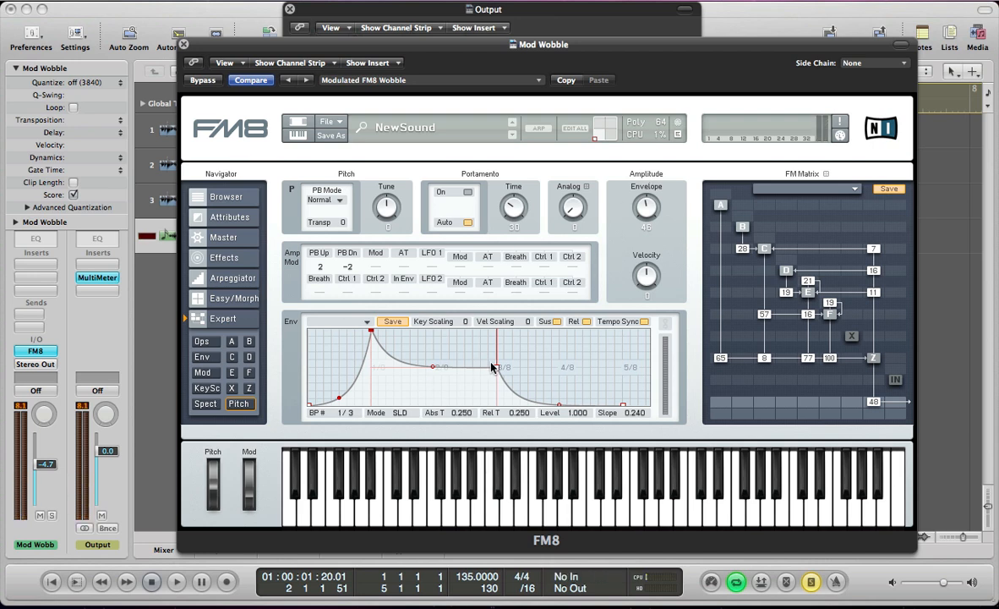
Add a breakpoint after the pitch envelope's peak at time 0.500, with level 0.000 and slope 0.810.
{"action": "double_click", "coordinate": [404, 365]}
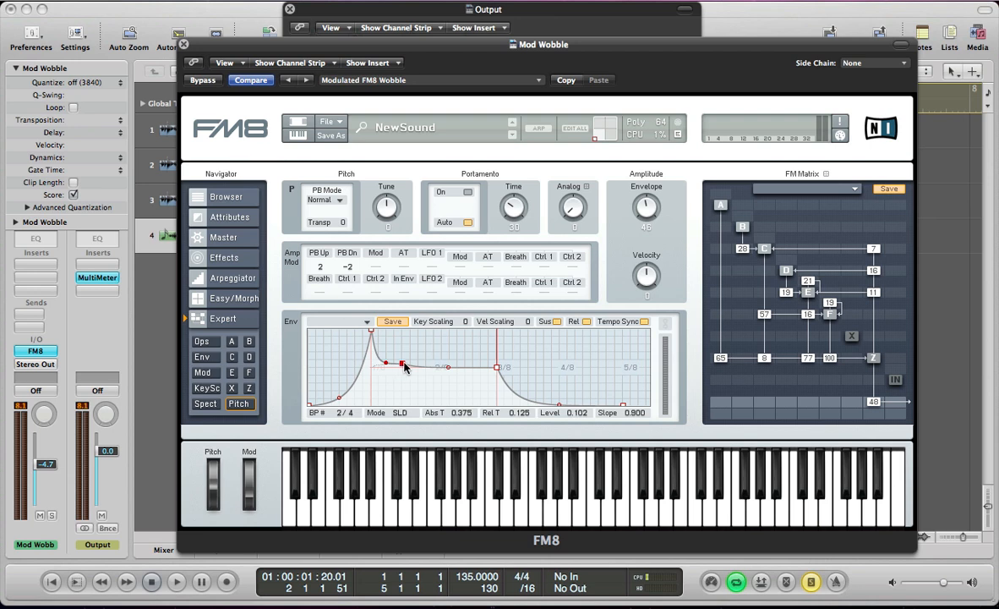
{"action": "left_click_drag", "start_coordinate": [405, 367], "coordinate": [437, 370]}
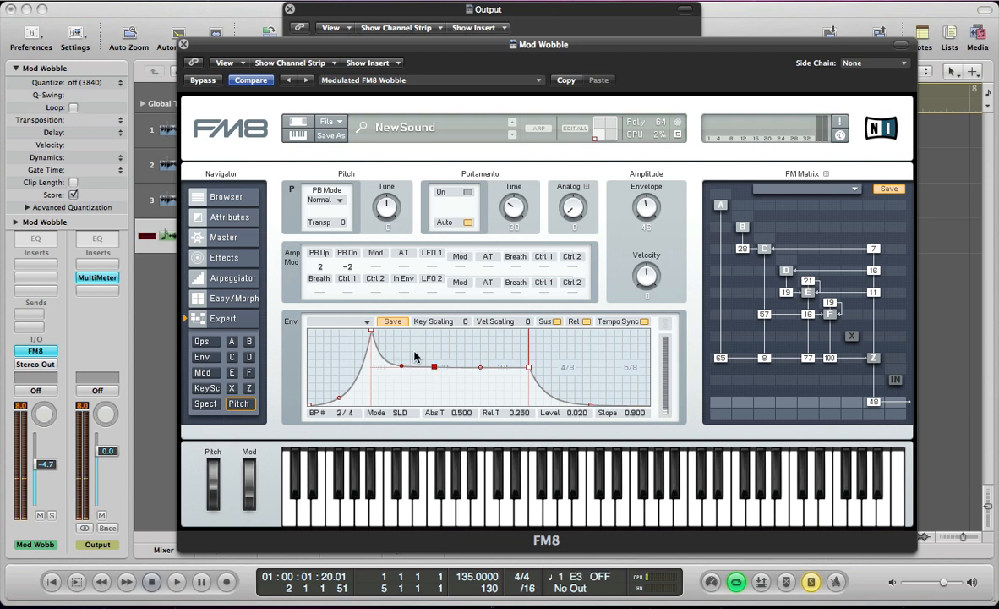
{"action": "left_click_drag", "start_coordinate": [435, 373], "coordinate": [401, 369]}
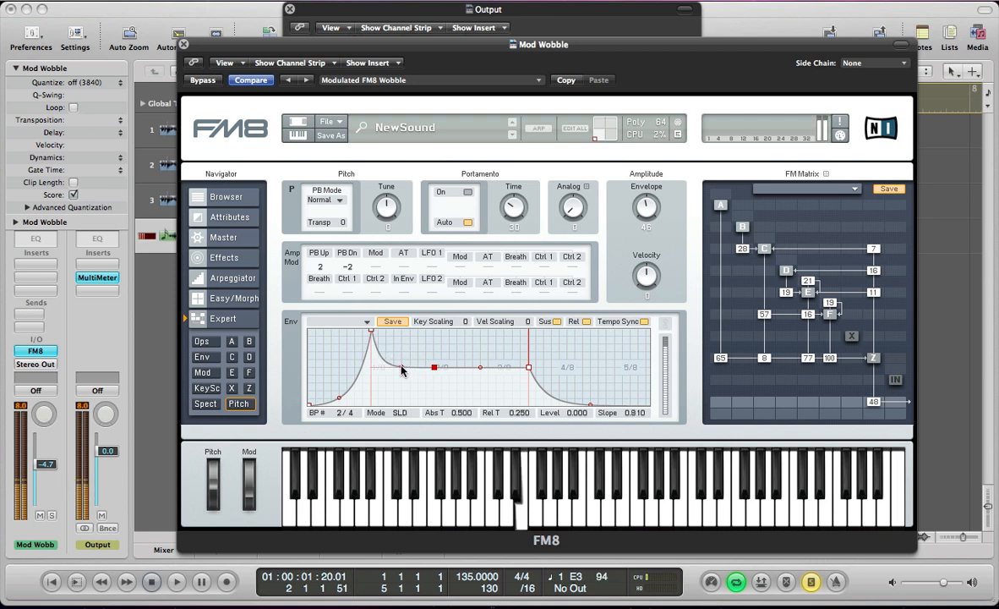
Move the pitch envelope's peak to time 0.500, keeping its level at 1.000.
{"action": "left_click_drag", "start_coordinate": [319, 339], "coordinate": [406, 344]}
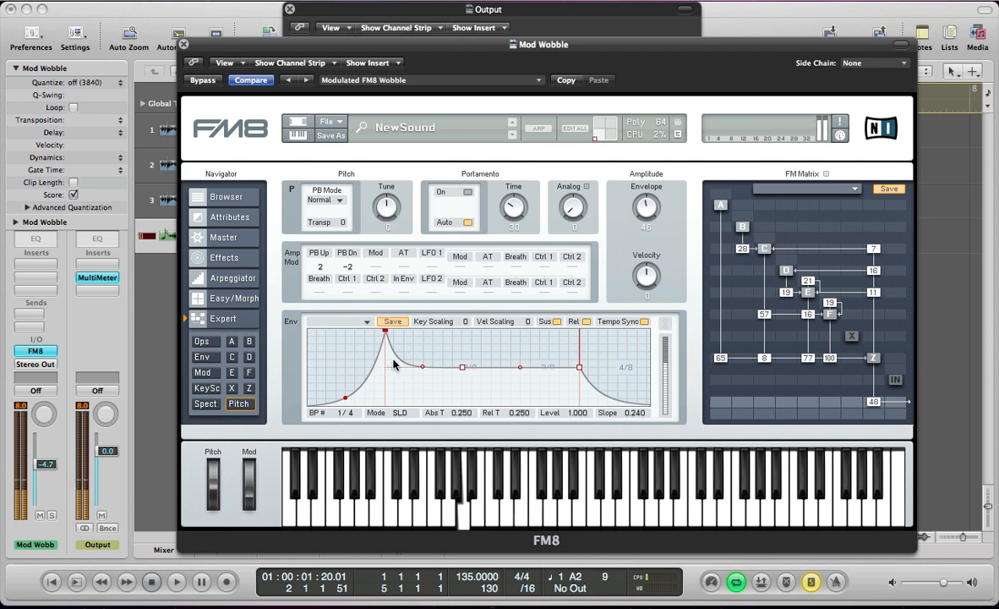
{"action": "left_click_drag", "start_coordinate": [385, 331], "coordinate": [463, 329]}
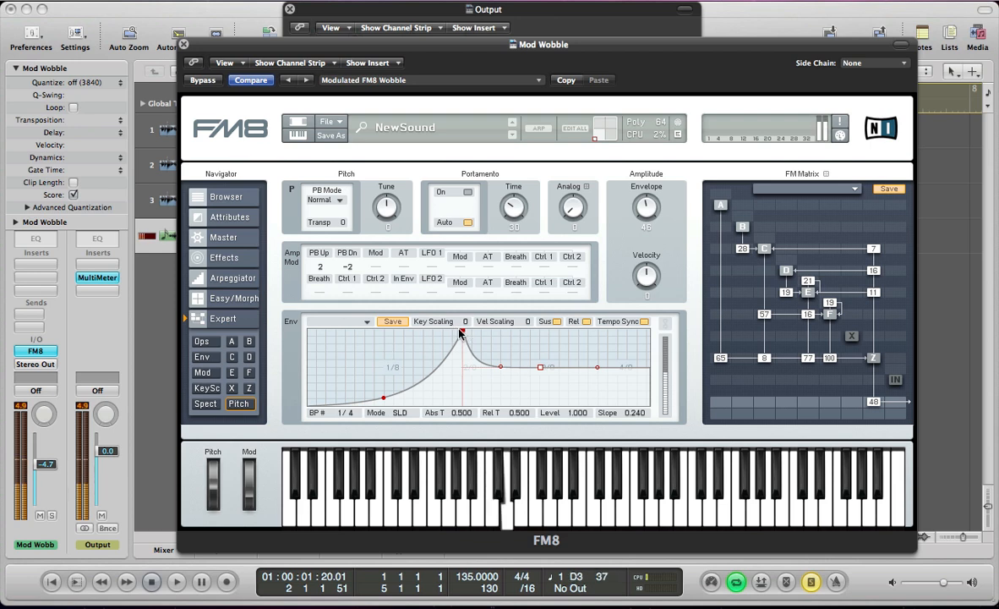
{"action": "mouse_move", "coordinate": [463, 332]}
{"action": "left_mouse_down"}
{"action": "mouse_move", "coordinate": [383, 325]}
{"action": "mouse_move", "coordinate": [463, 326]}
{"action": "left_mouse_up"}
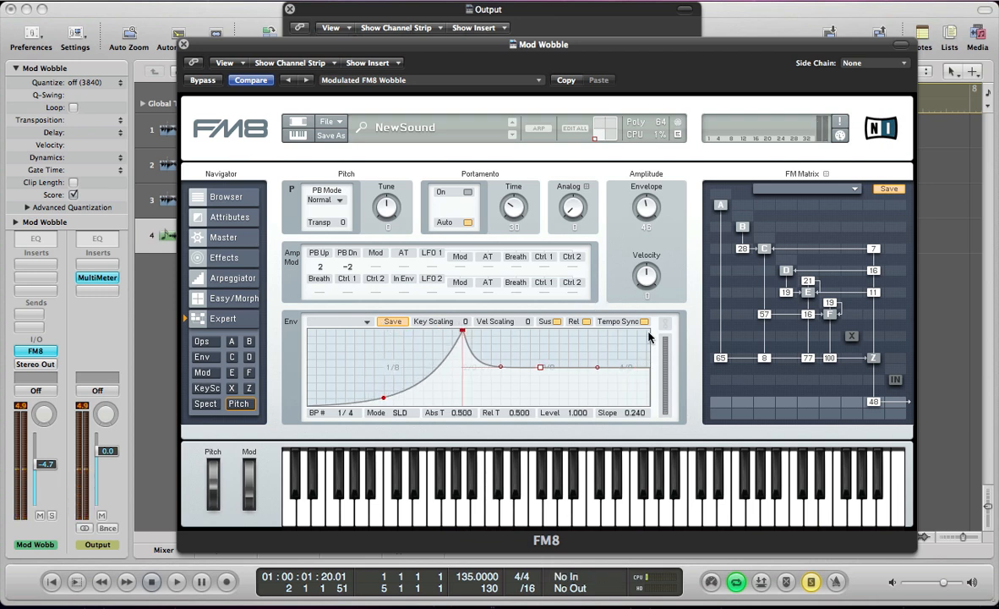
Audition the wobble bass with the drums in the arrangement at a raised system volume, and stop playback.
{"action": "key", "text": "v"}
{"action": "key", "text": "space"}
{"action": "key", "text": "XF86AudioRaiseVolume"}
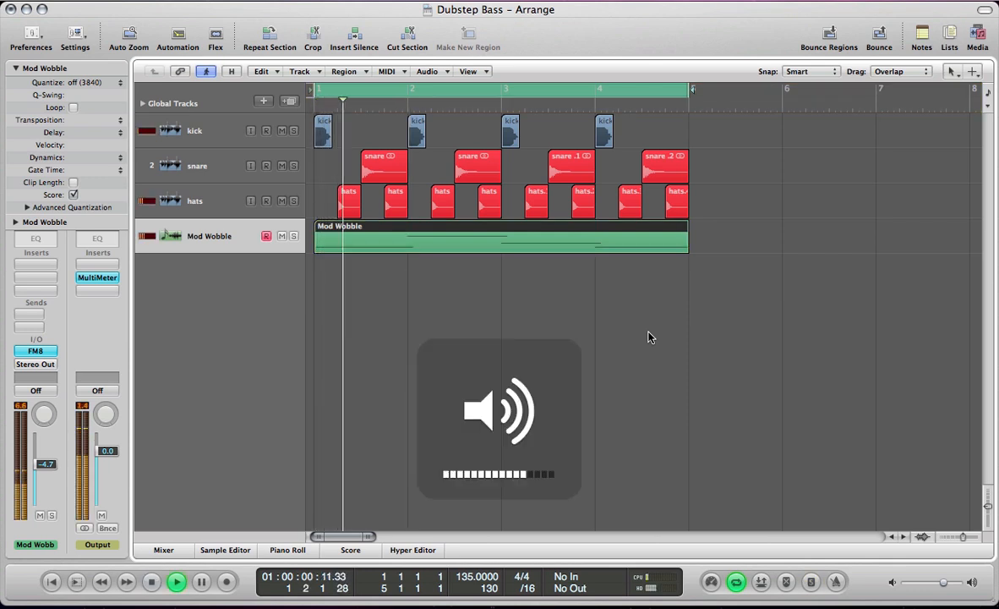
{"action": "key", "text": "v"}
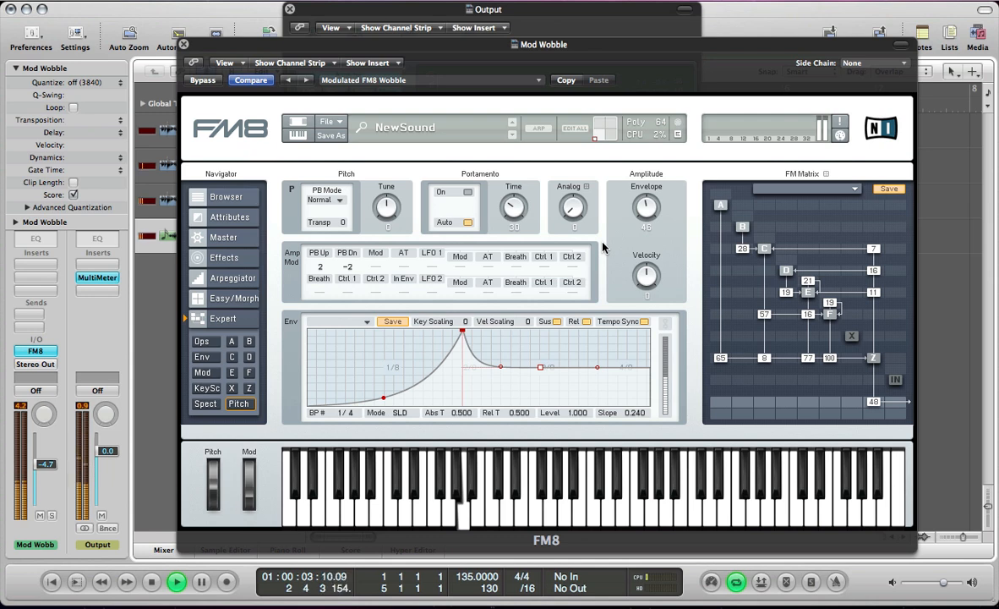
{"action": "key", "text": "space"}
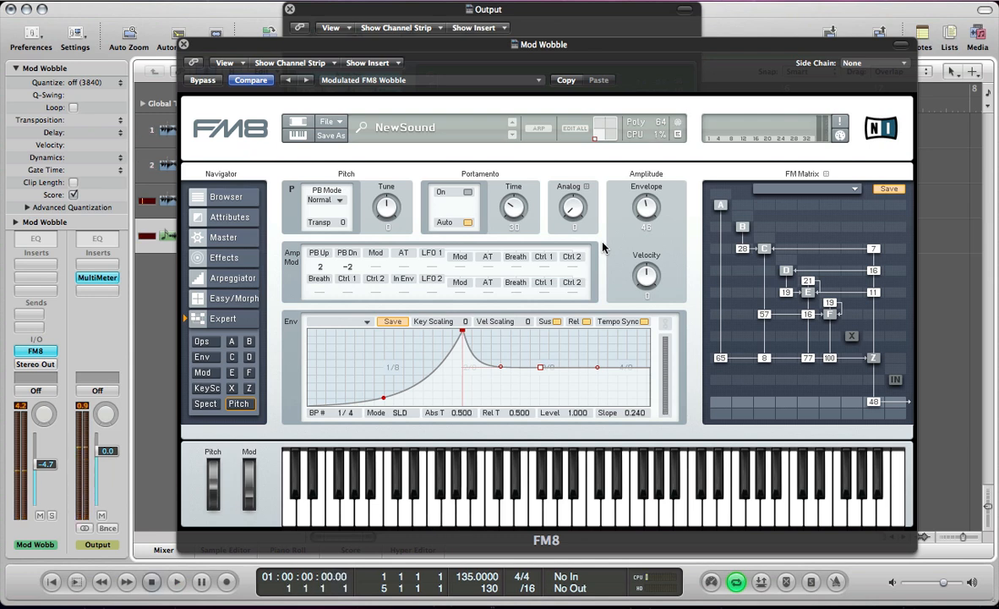